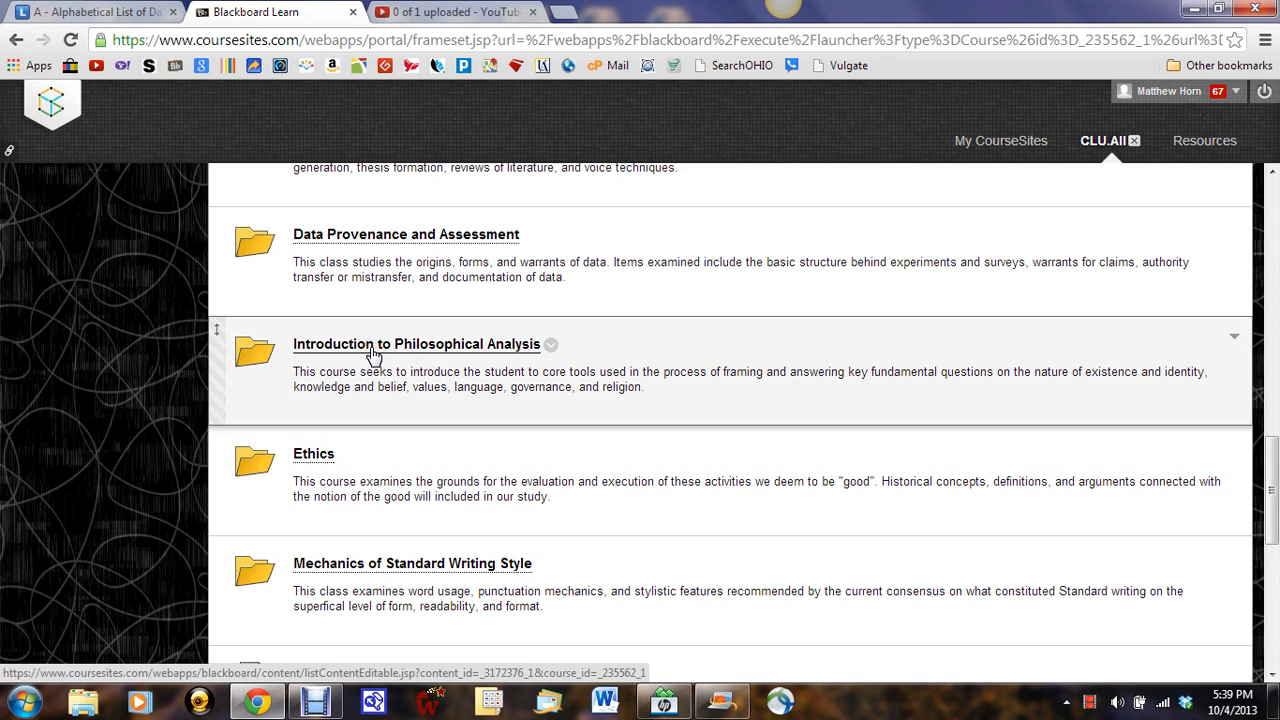
Step: Open the Introduction to Philosophical Analysis course, review its content, and open the Class Discussions folder to read the assignment instructions
click(372, 352)
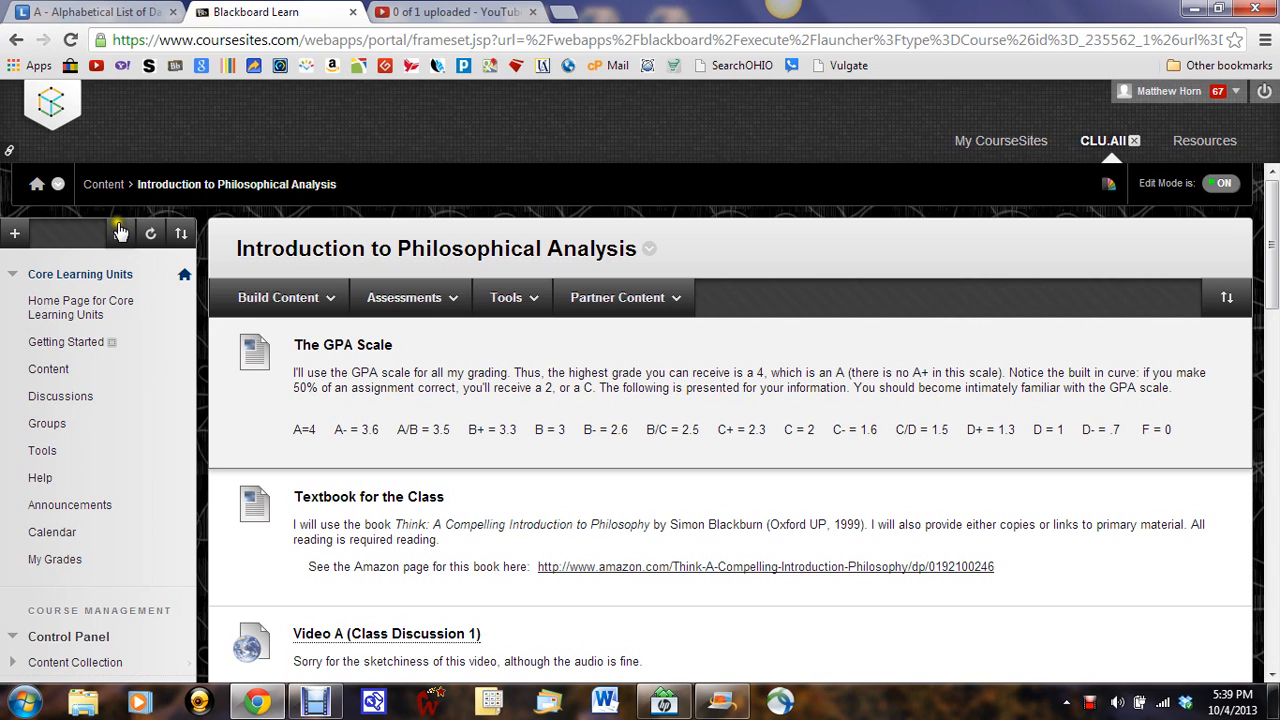
click(404, 297)
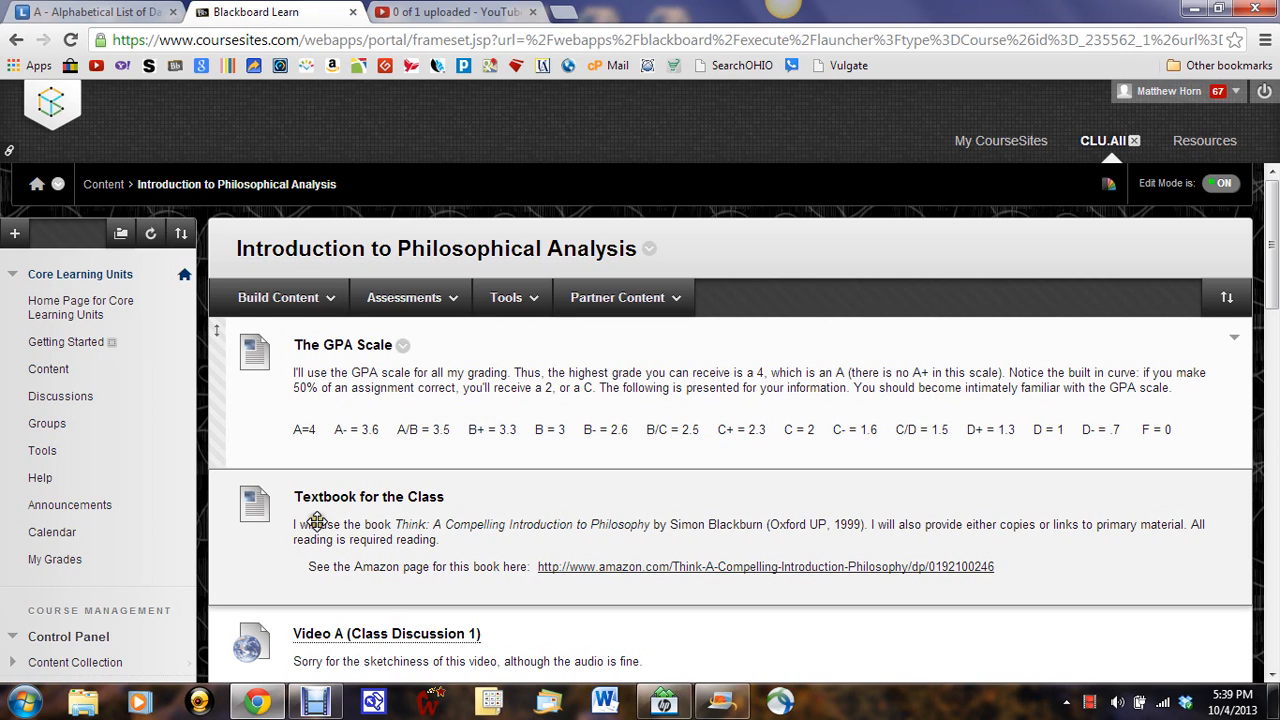
scroll(316, 521, down, 3)
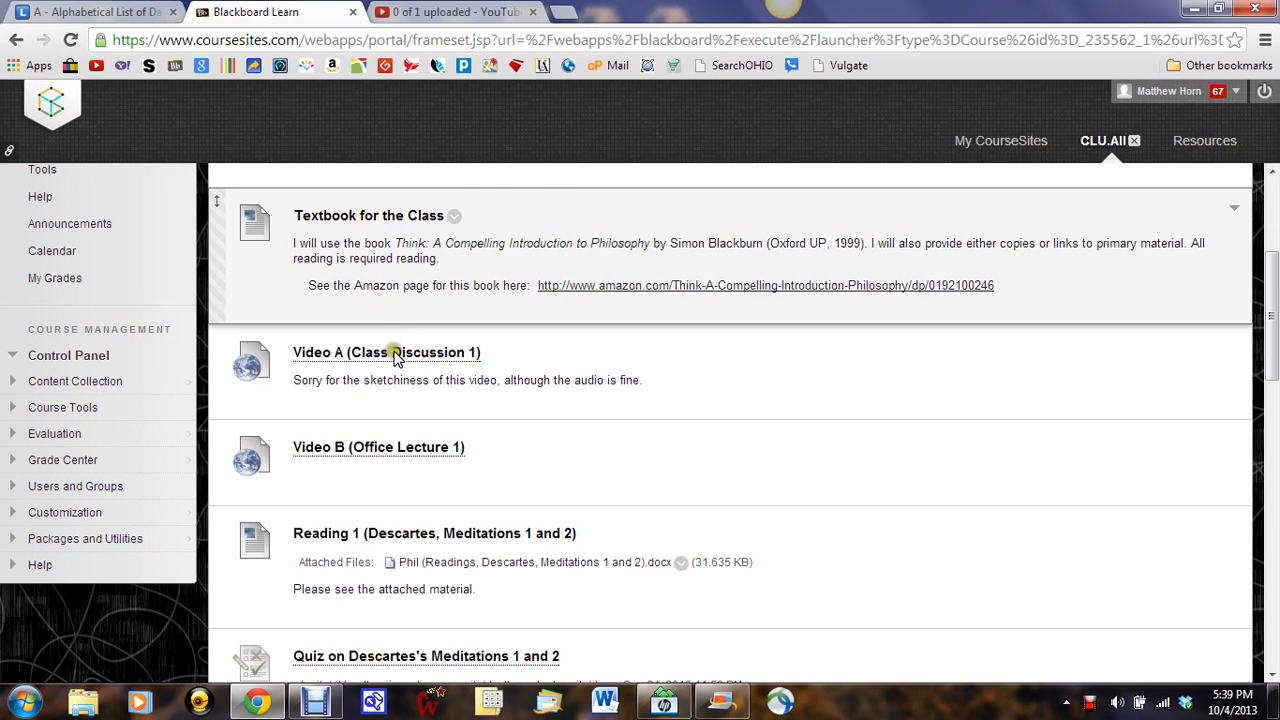
scroll(393, 357, down, 2)
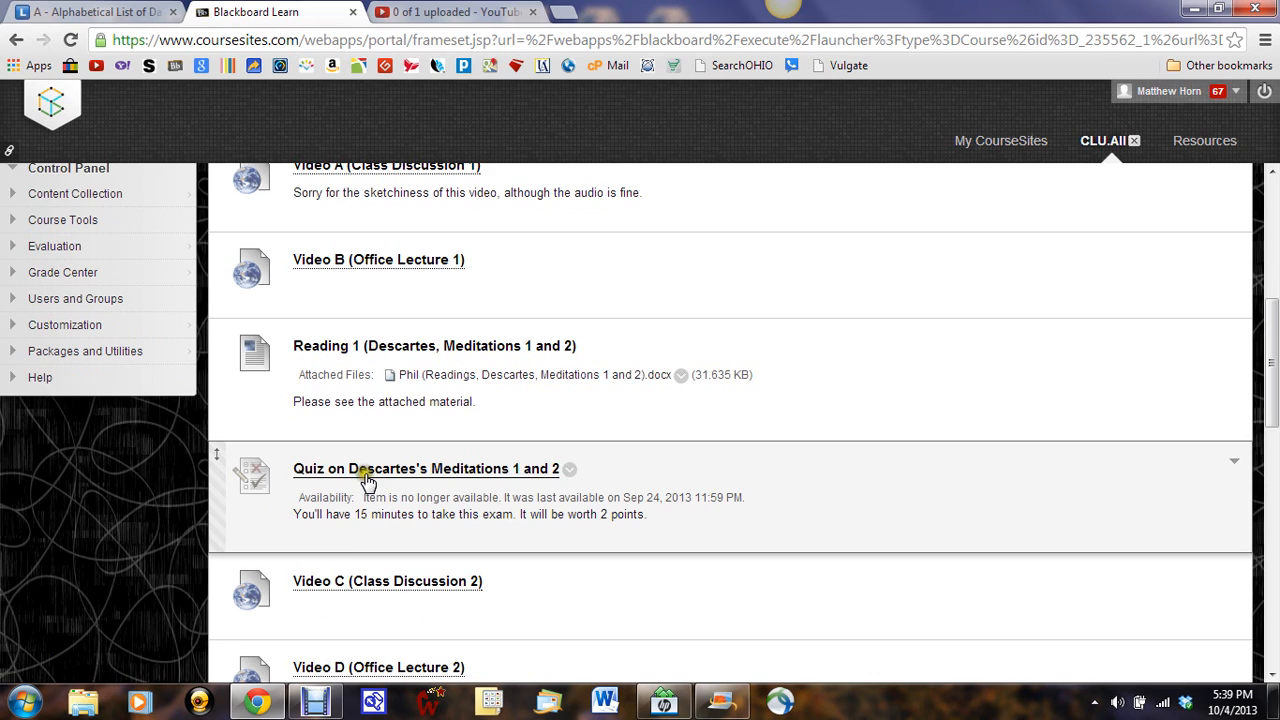
scroll(367, 481, down, 1)
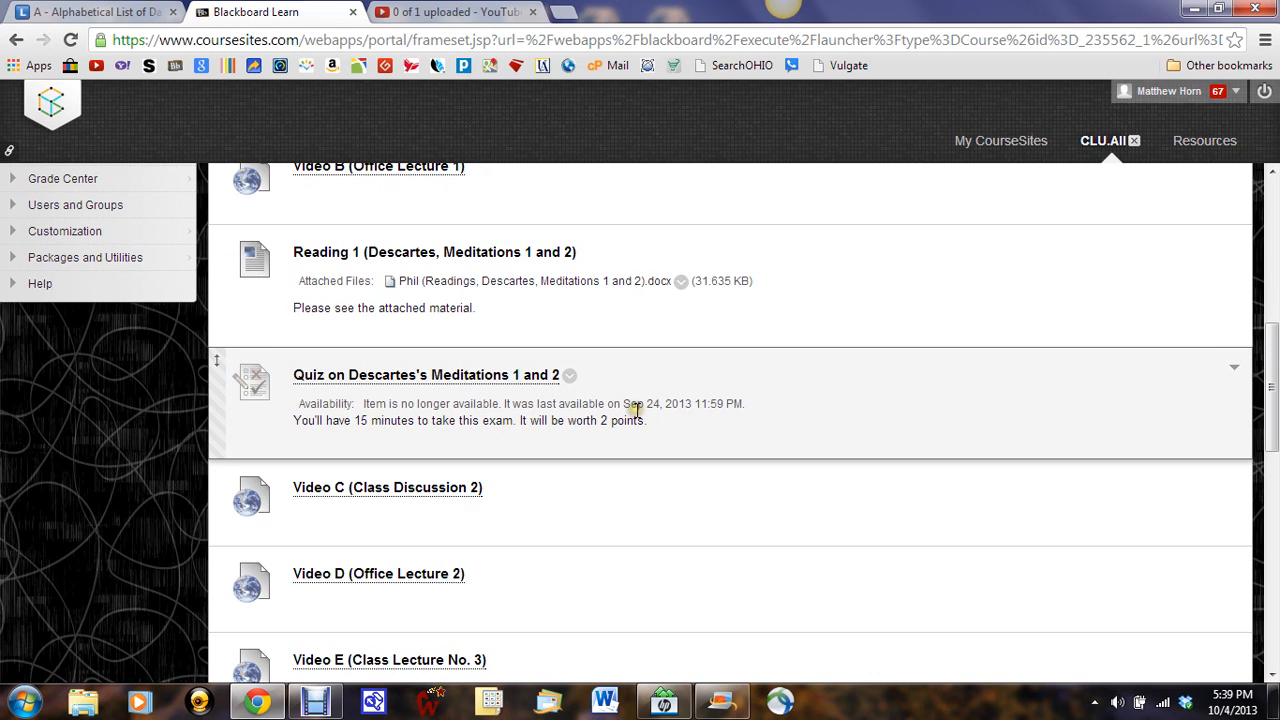
scroll(636, 410, down, 5)
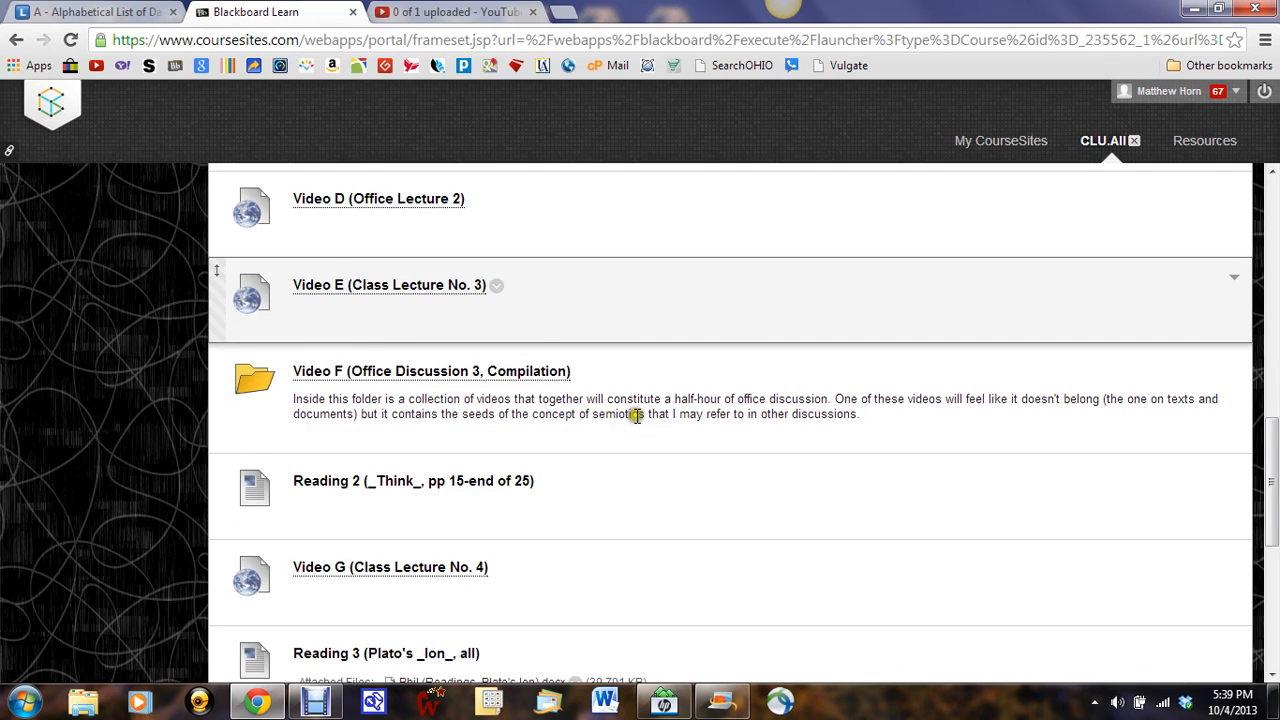
scroll(636, 416, down, 2)
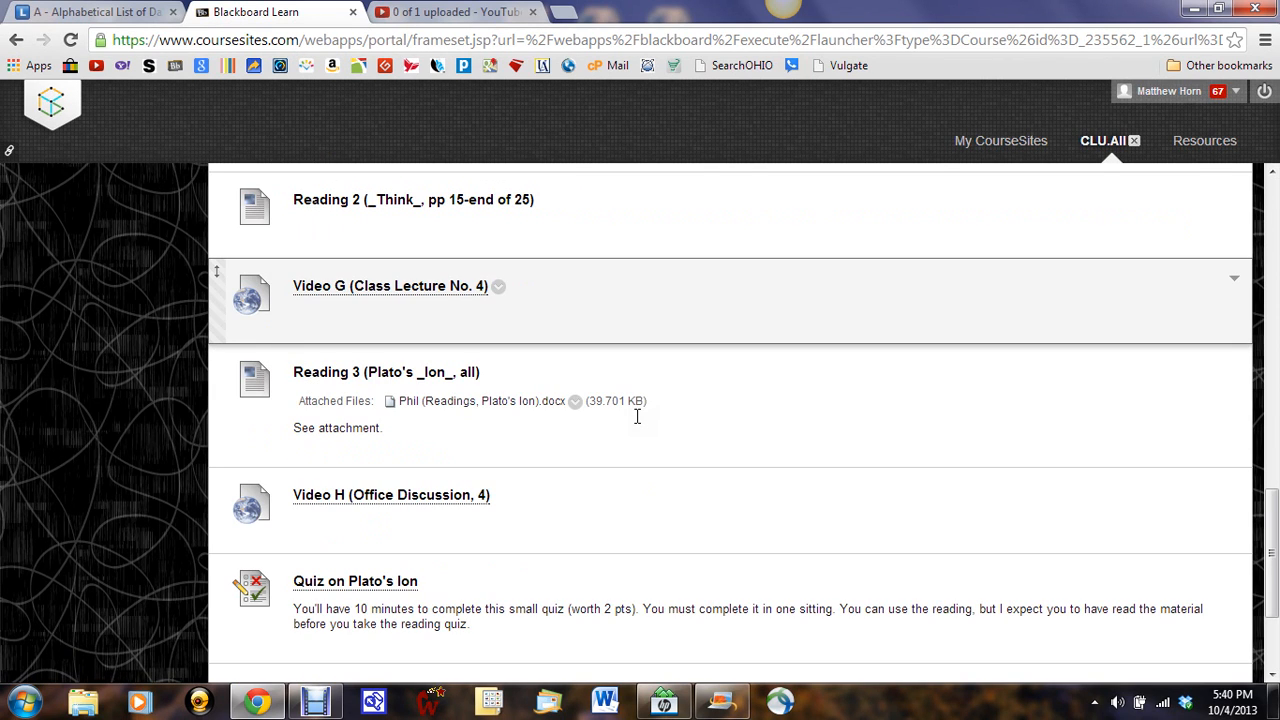
scroll(636, 416, down, 2)
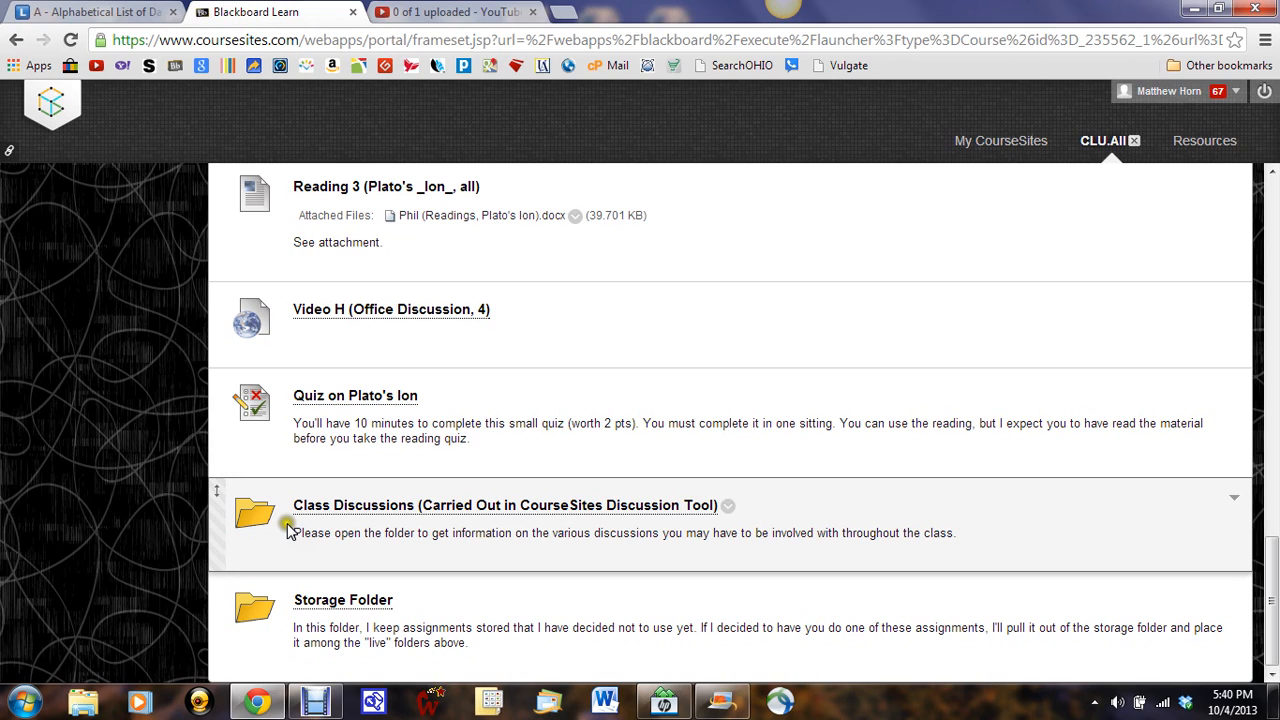
click(328, 506)
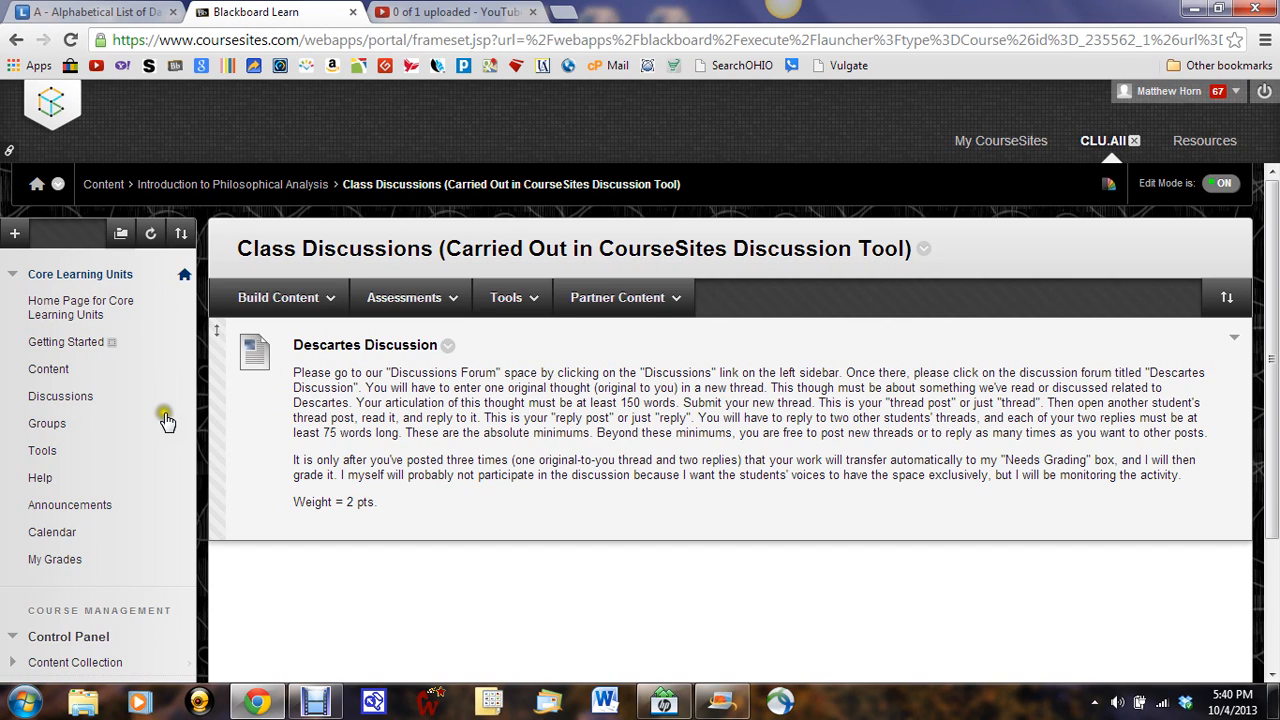
Step: Go to the course's discussion board and open the Descartes Discussion forum
click(58, 402)
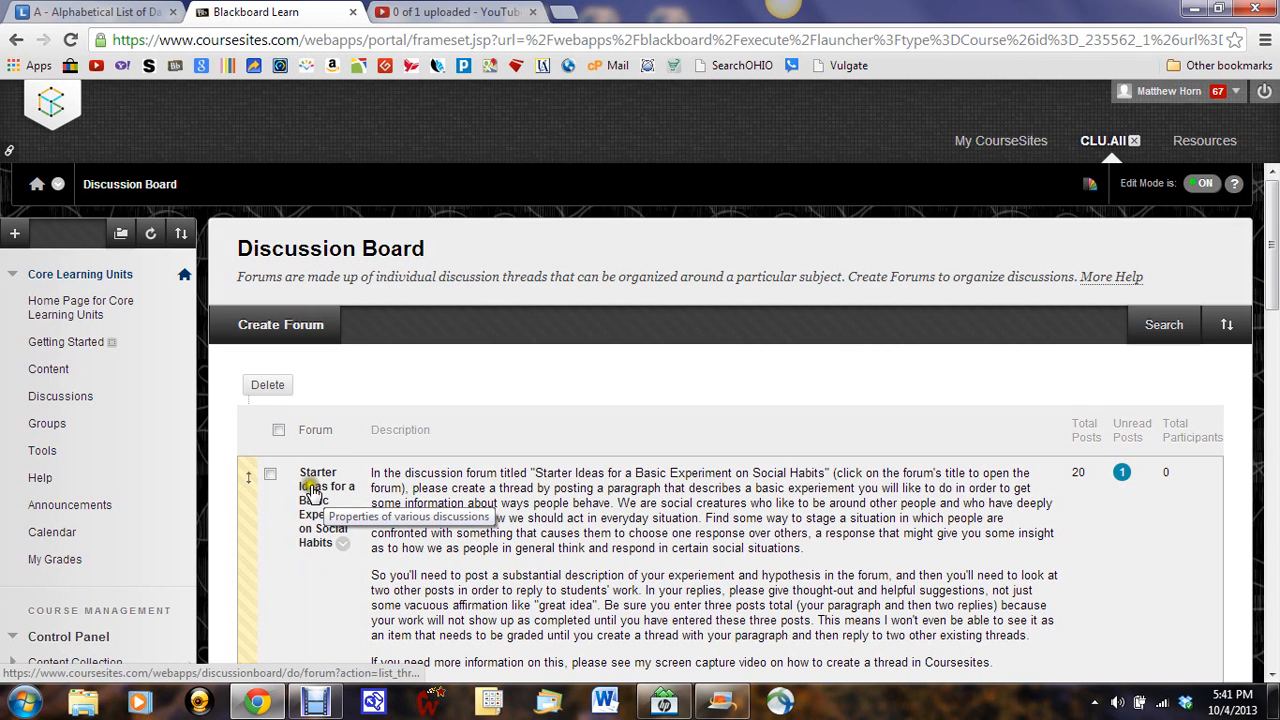
scroll(310, 487, down, 2)
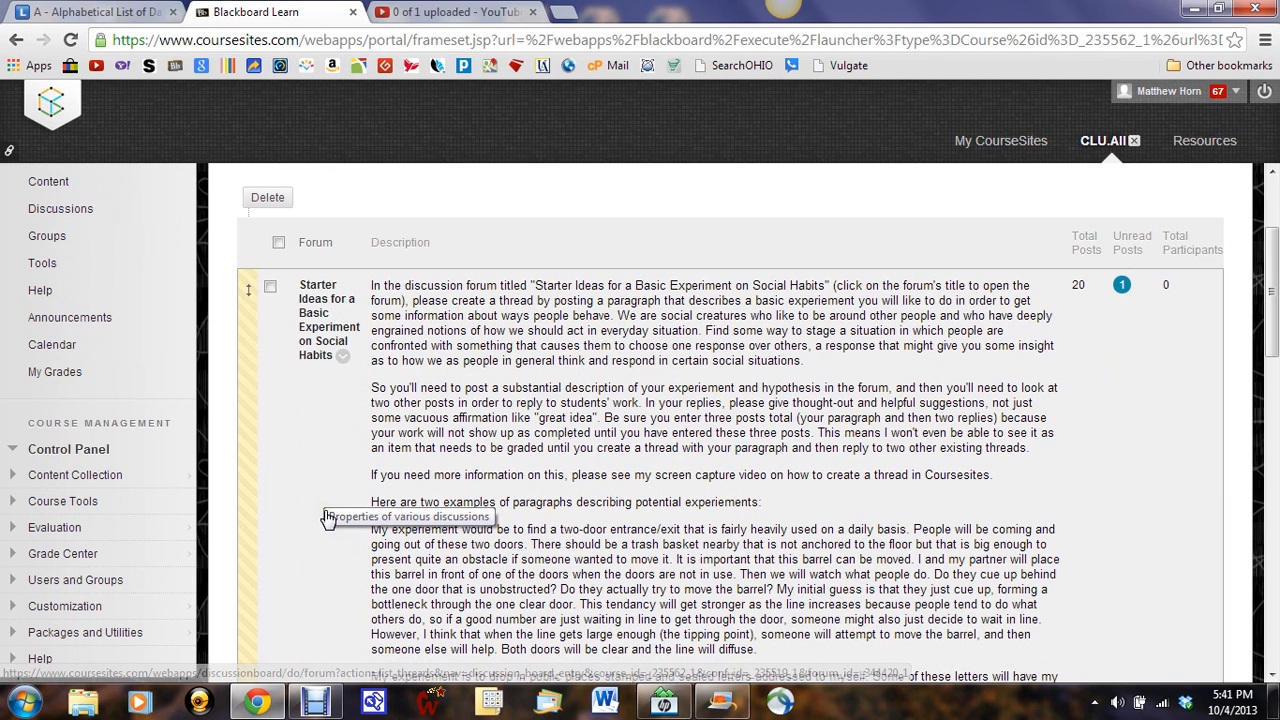
scroll(328, 518, down, 5)
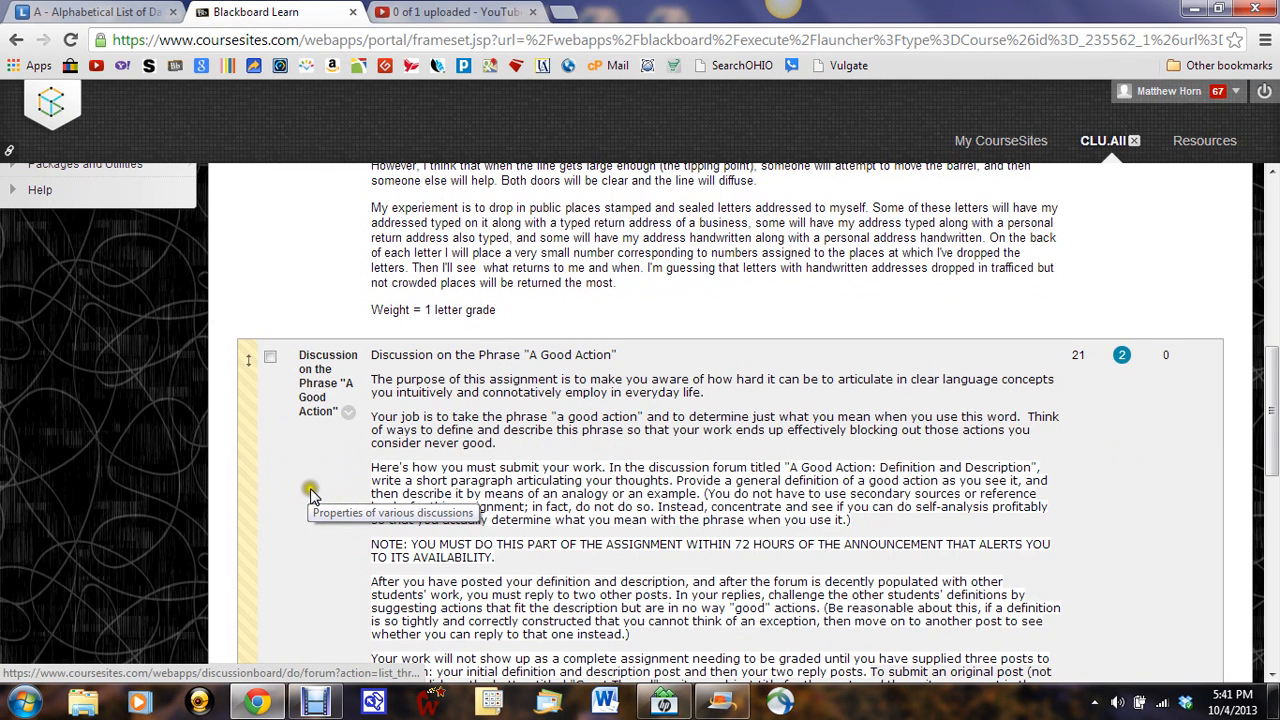
scroll(318, 422, down, 1)
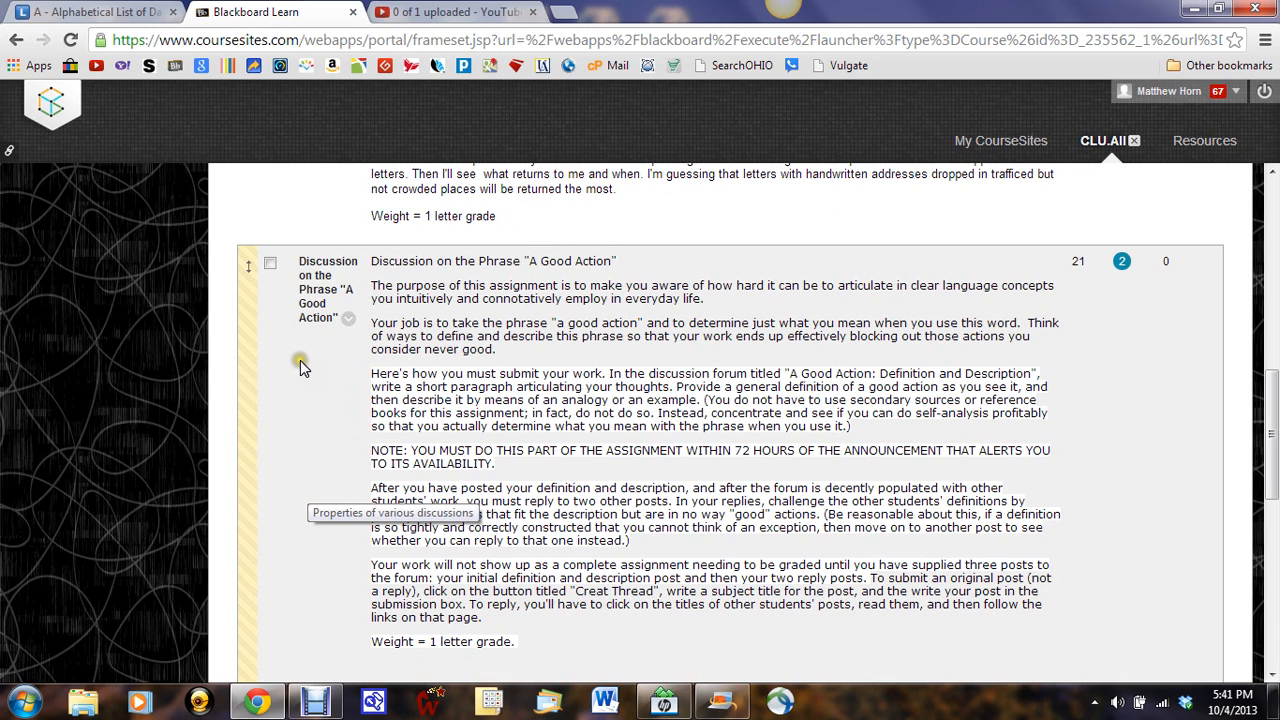
scroll(300, 362, down, 5)
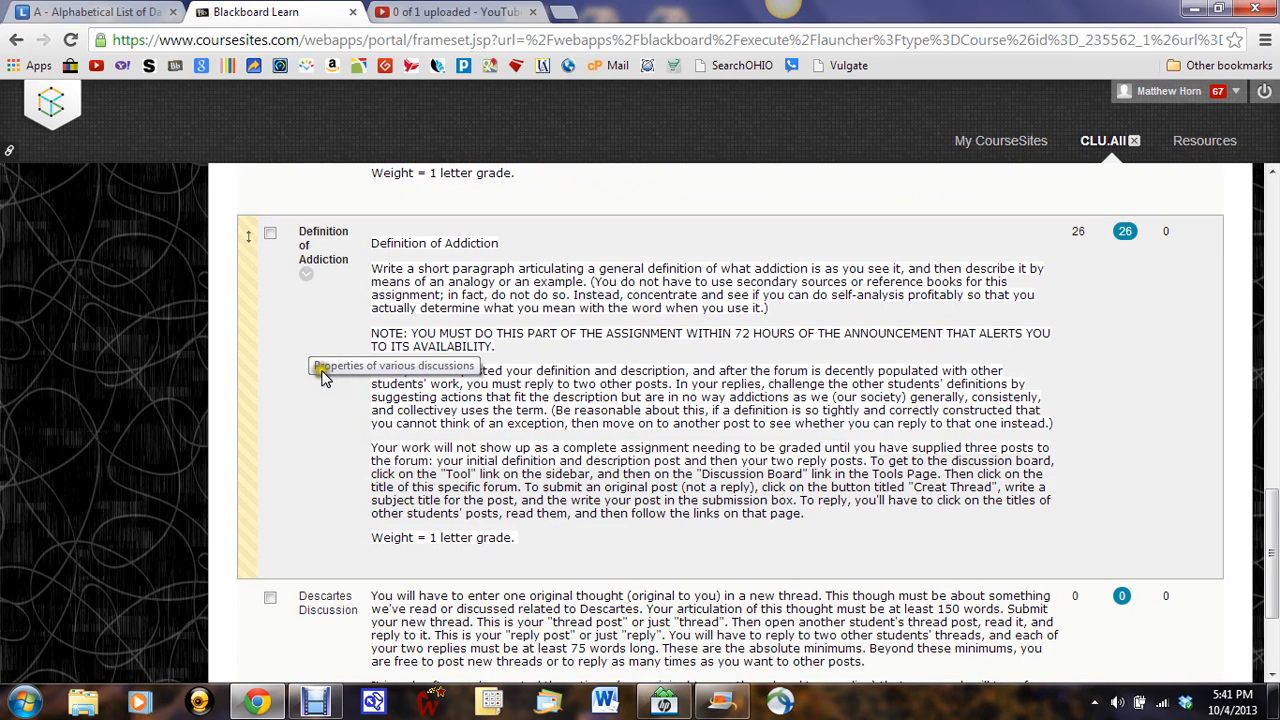
scroll(322, 375, down, 2)
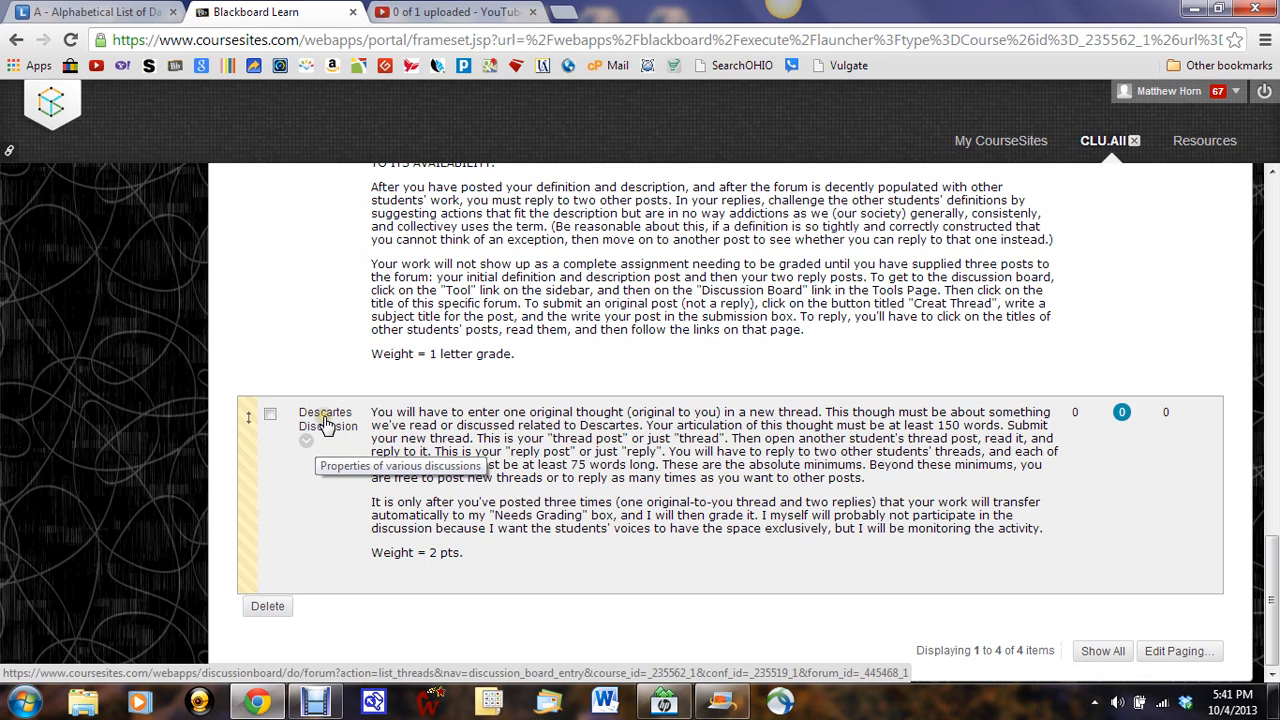
click(325, 424)
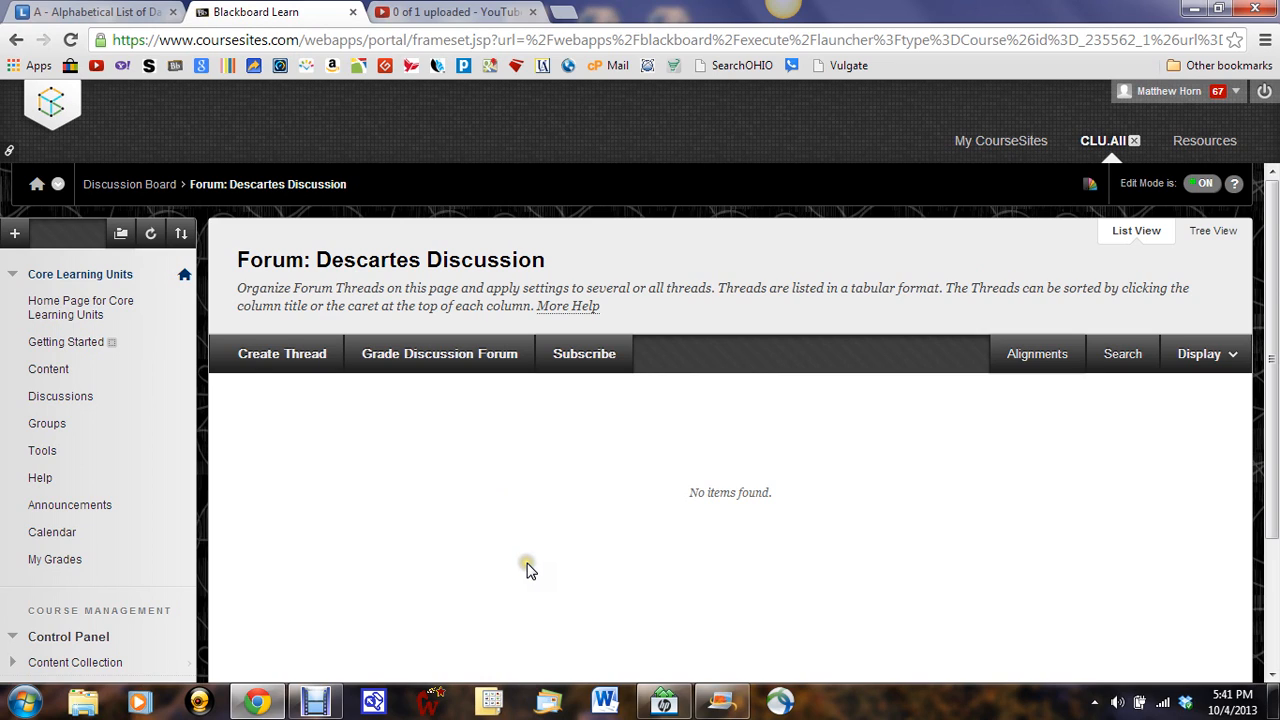
Step: Create a new thread in the Descartes Discussion forum with the subject "Descartes's Ball of Wax"
click(262, 363)
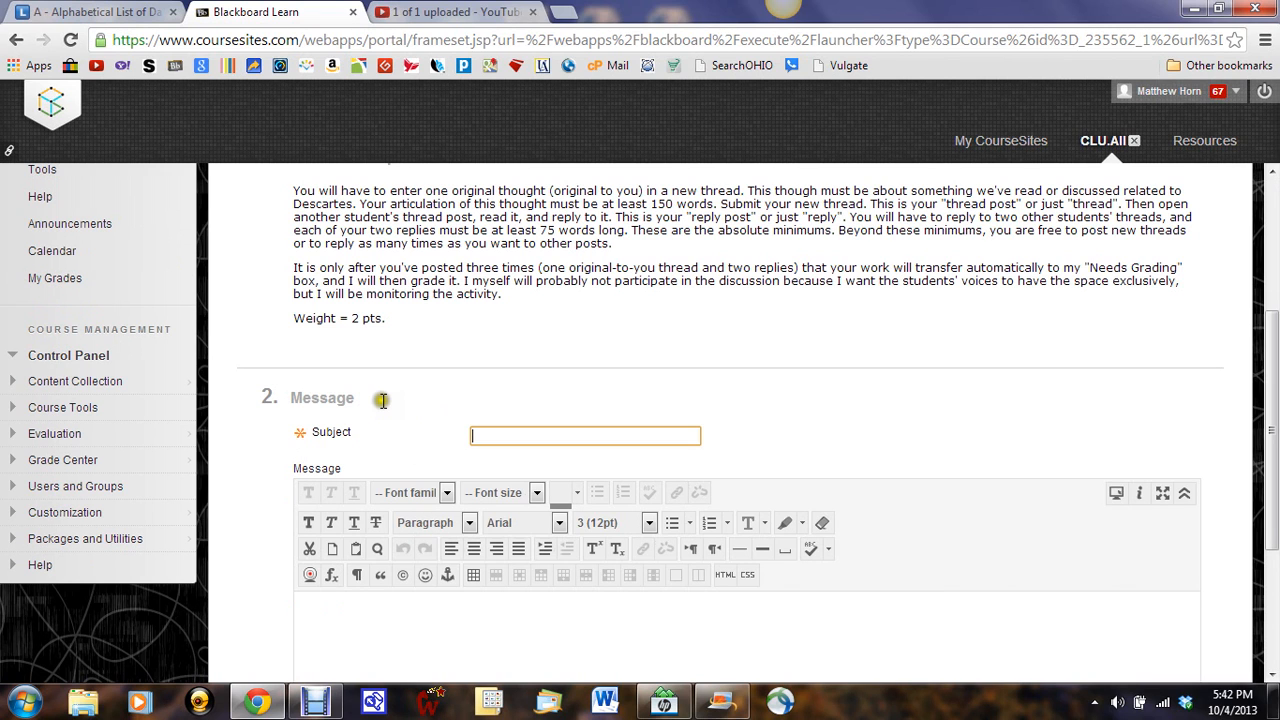
scroll(382, 400, down, 2)
text(D)
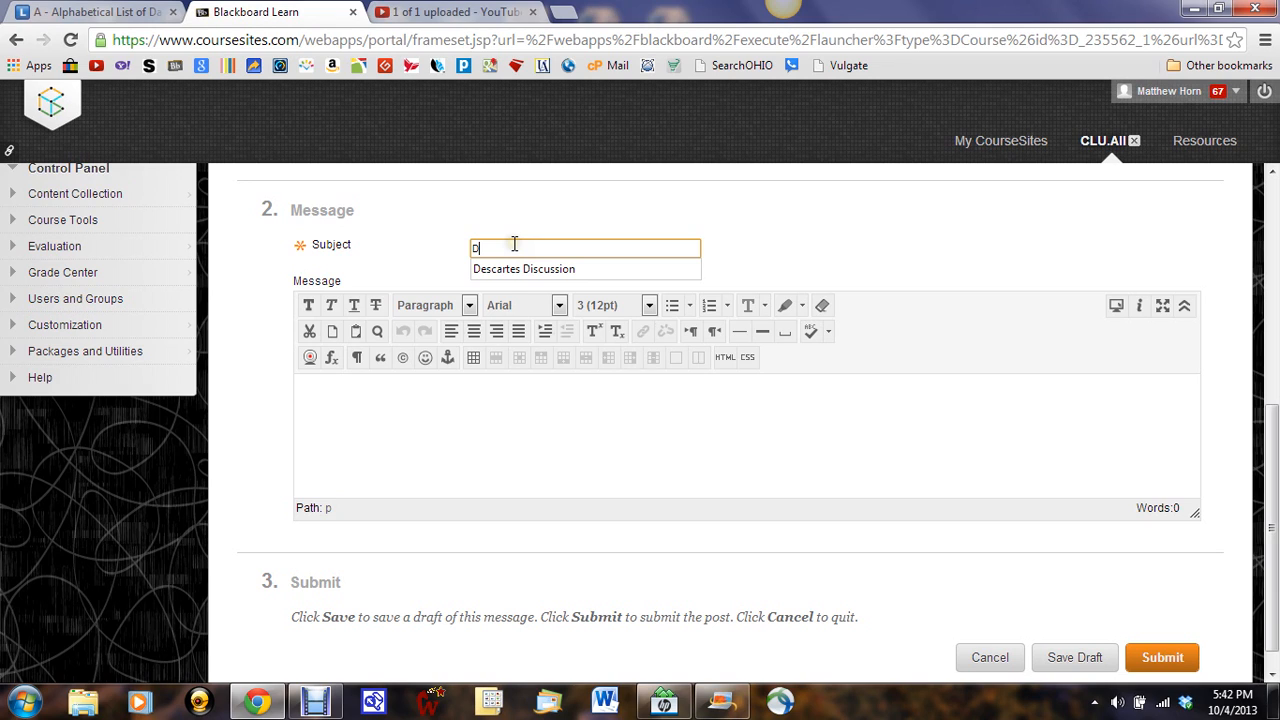
text(escartes Ball)
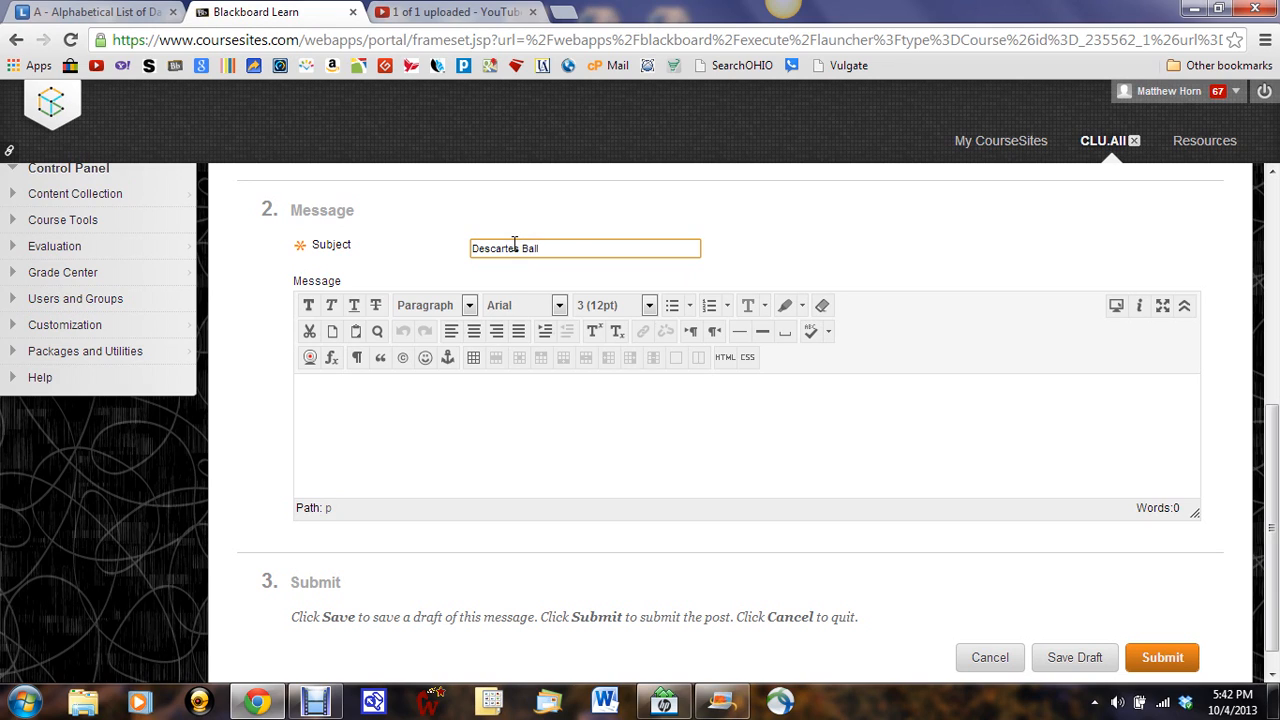
key(BackSpace)
key(BackSpace)
key(BackSpace)
key(BackSpace)
key(BackSpace)
text('s Ball of Wax)
click(586, 248)
Step: Write the message "The whole Ball of Wax notion is fundamentally an issue of perception" and submit the thread
click(447, 376)
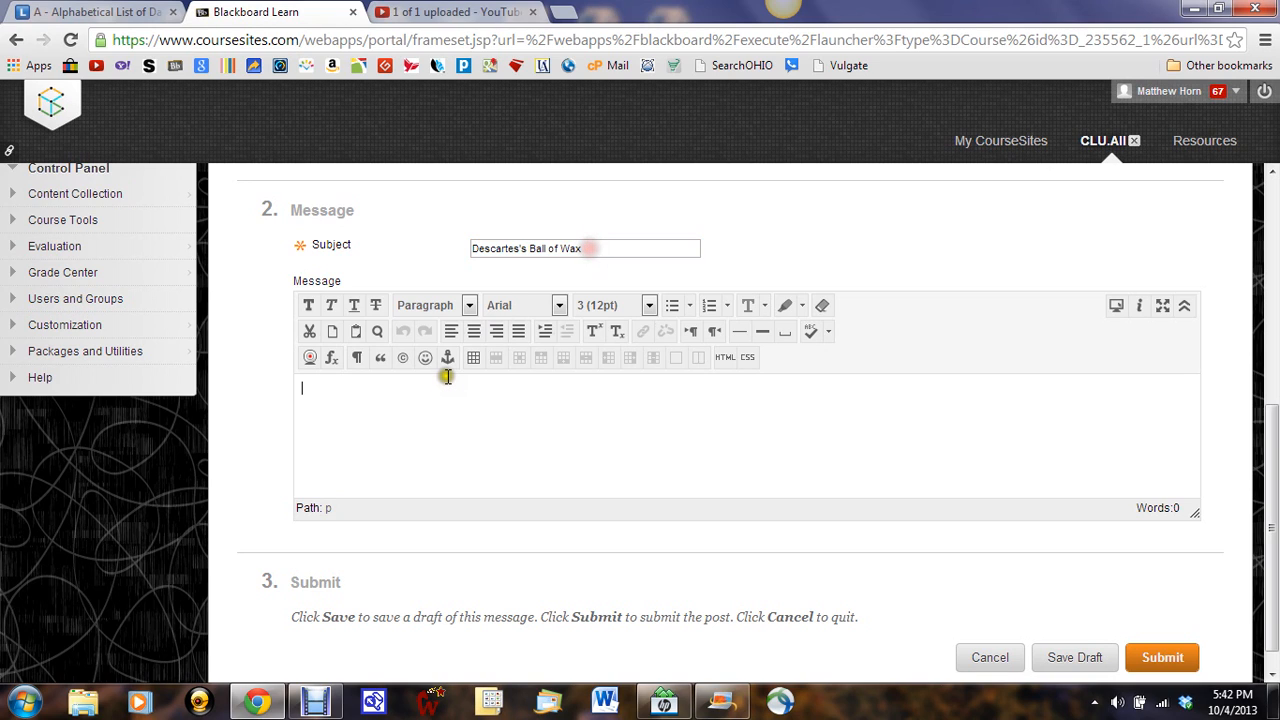
click(303, 410)
click(757, 557)
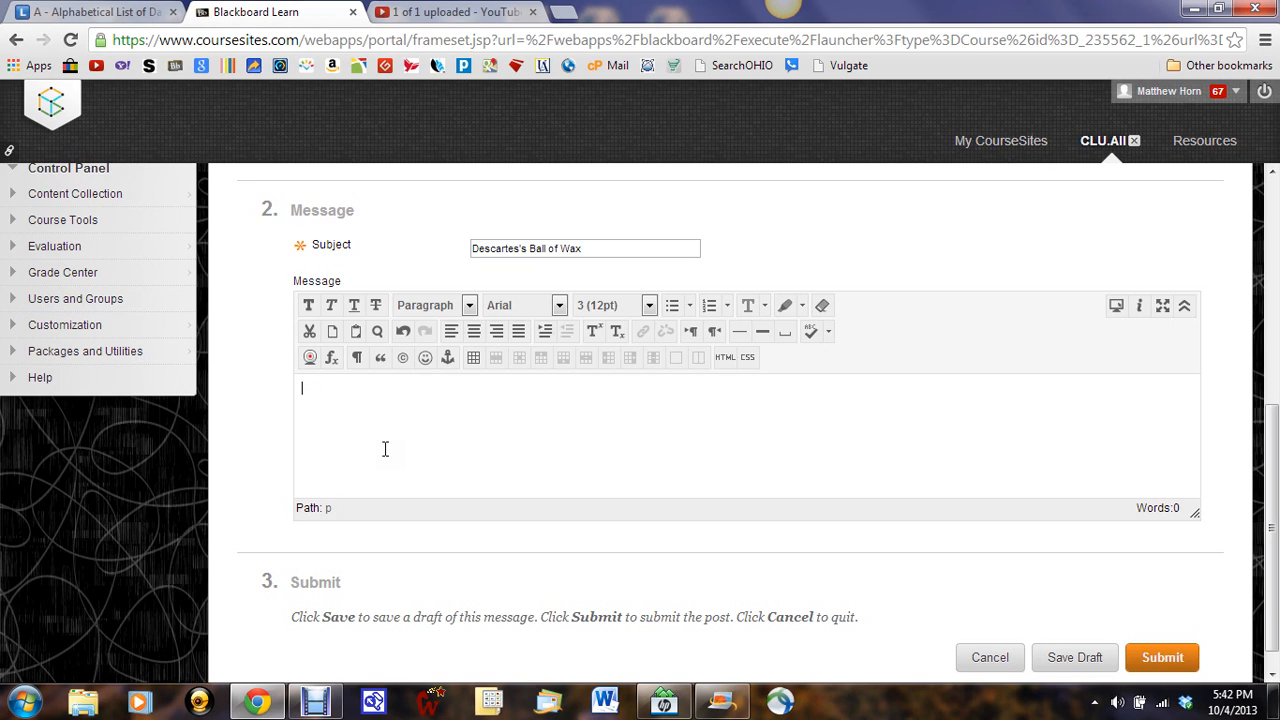
text(The whole Ball of Wax)
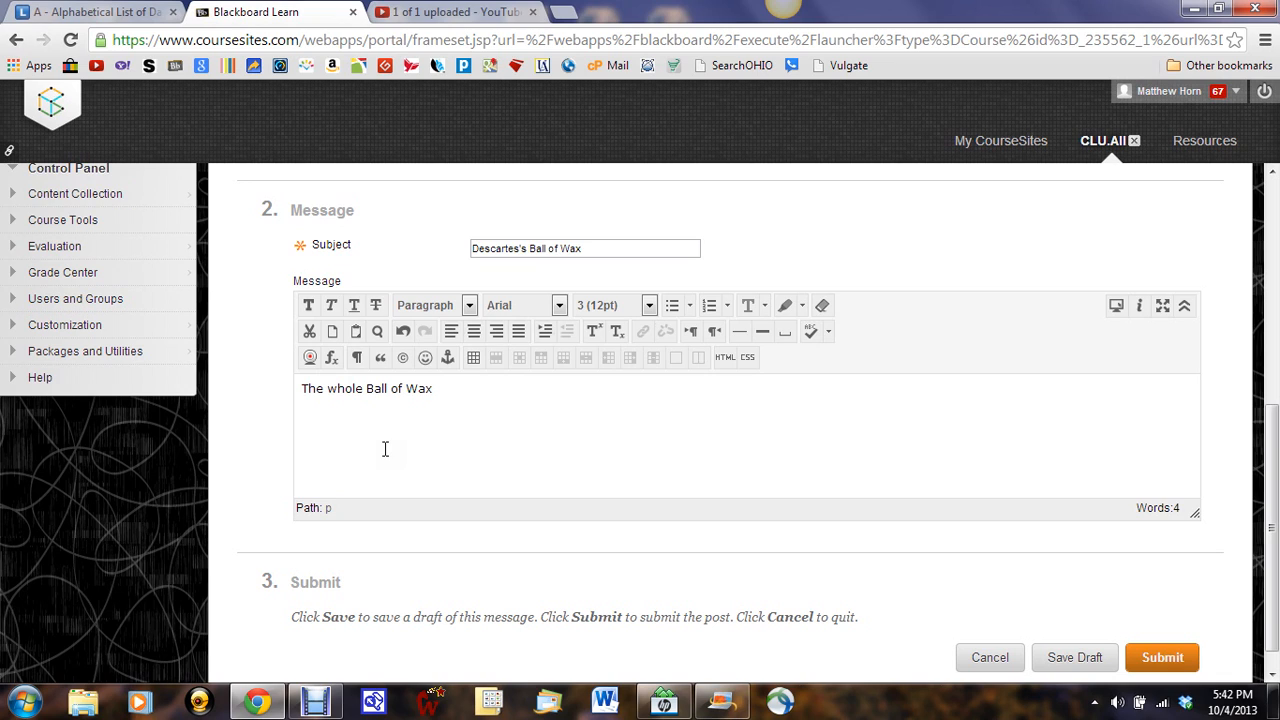
text( noton is)
key(BackSpace)
key(BackSpace)
key(BackSpace)
key(BackSpace)
key(BackSpace)
text(ion is fundamentally )
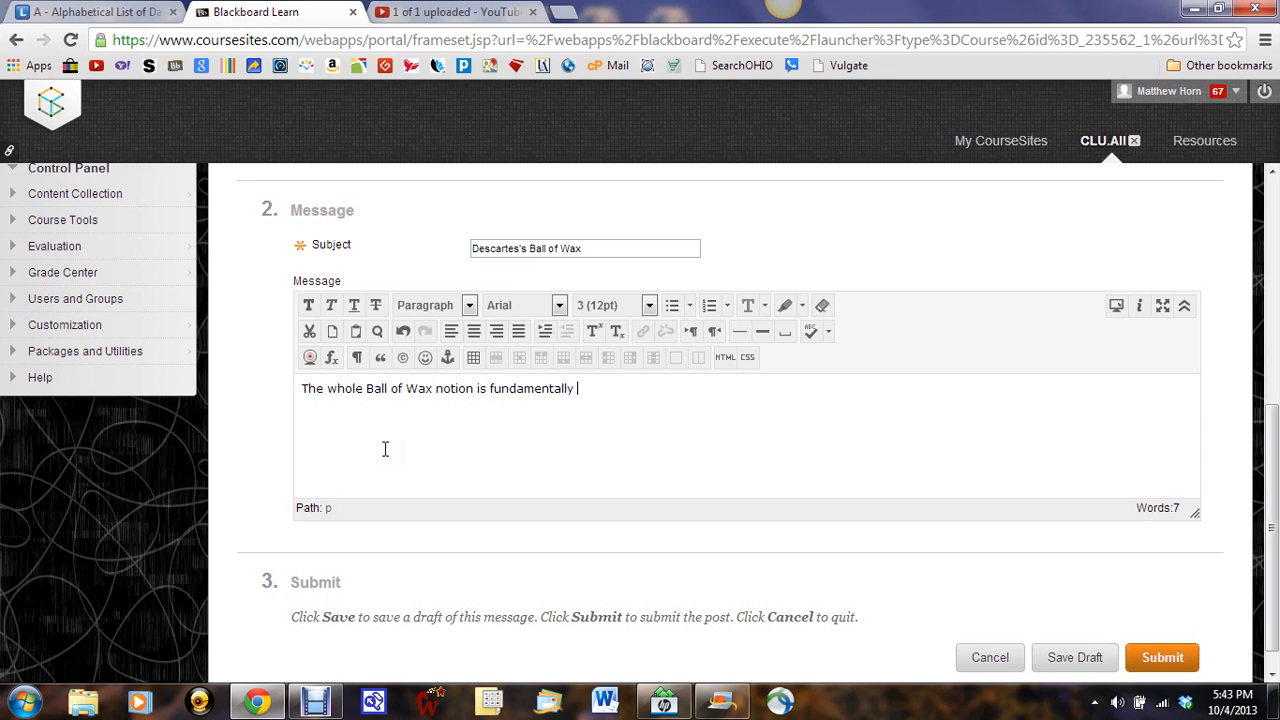
text(an issue of percep)
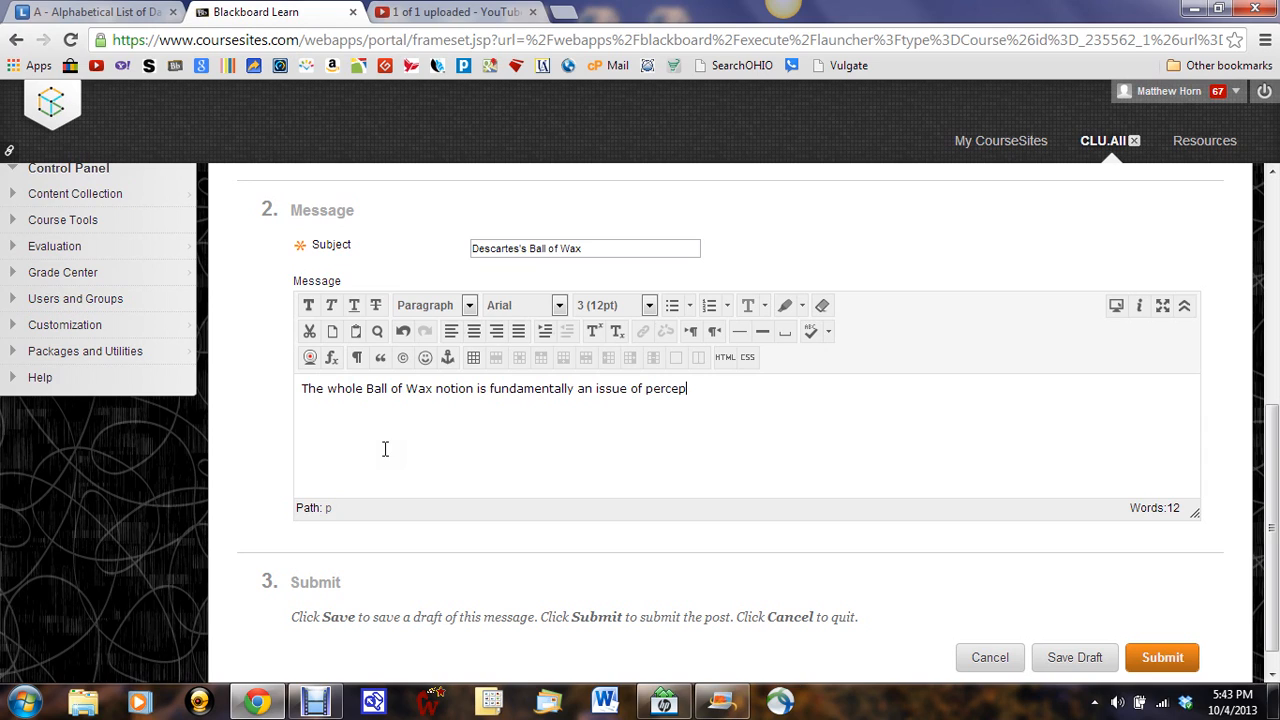
text(tion)
click(344, 414)
click(1161, 660)
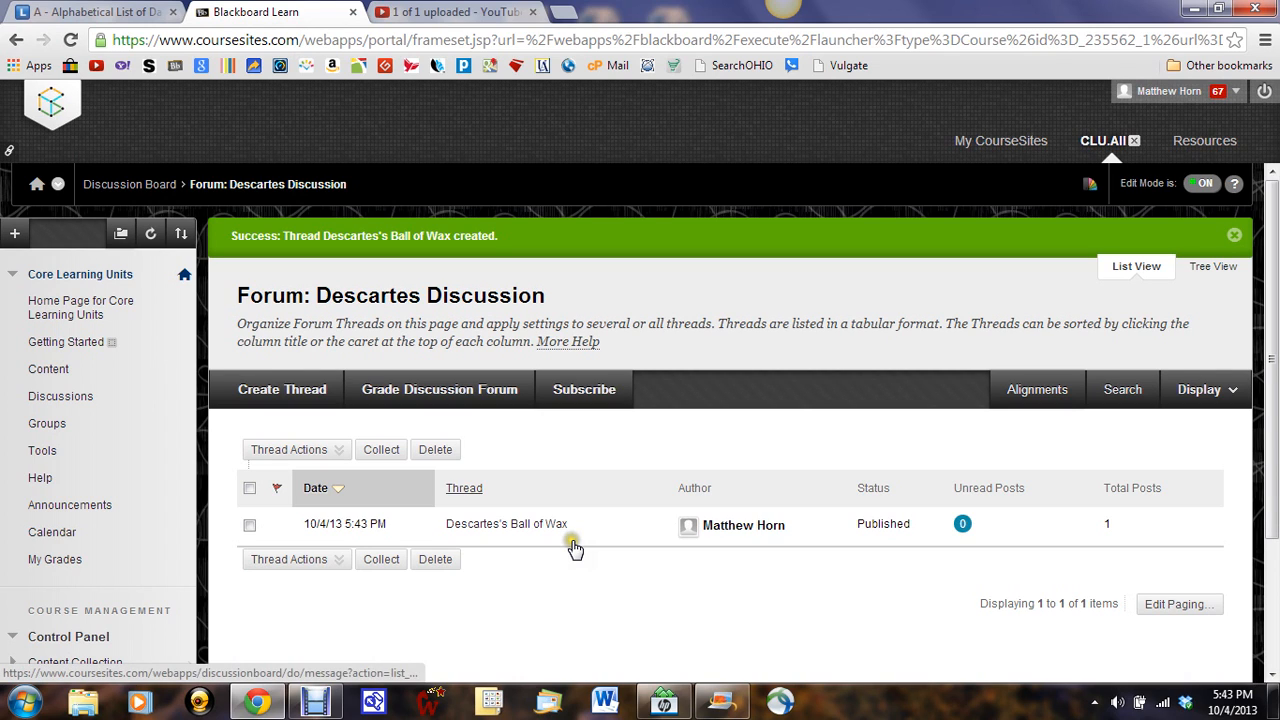
Step: Open the Descartes's Ball of Wax thread to view its post, and return to the Descartes Discussion forum
click(545, 524)
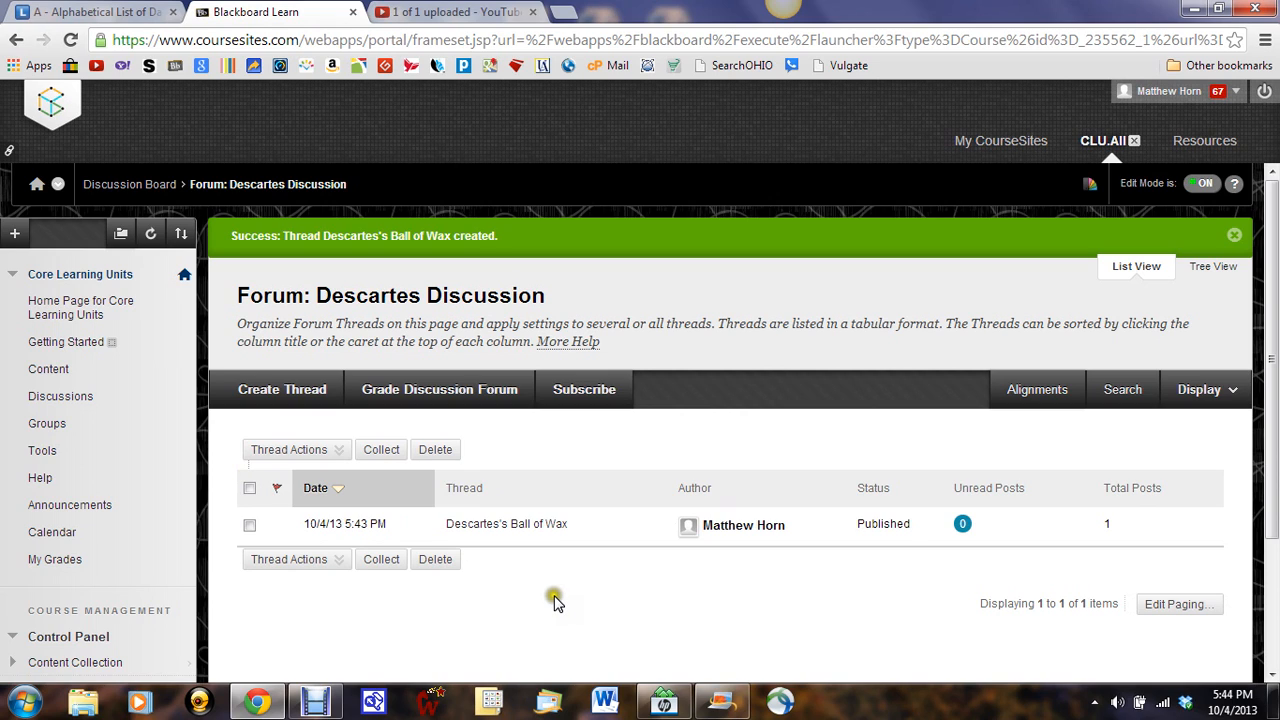
click(474, 524)
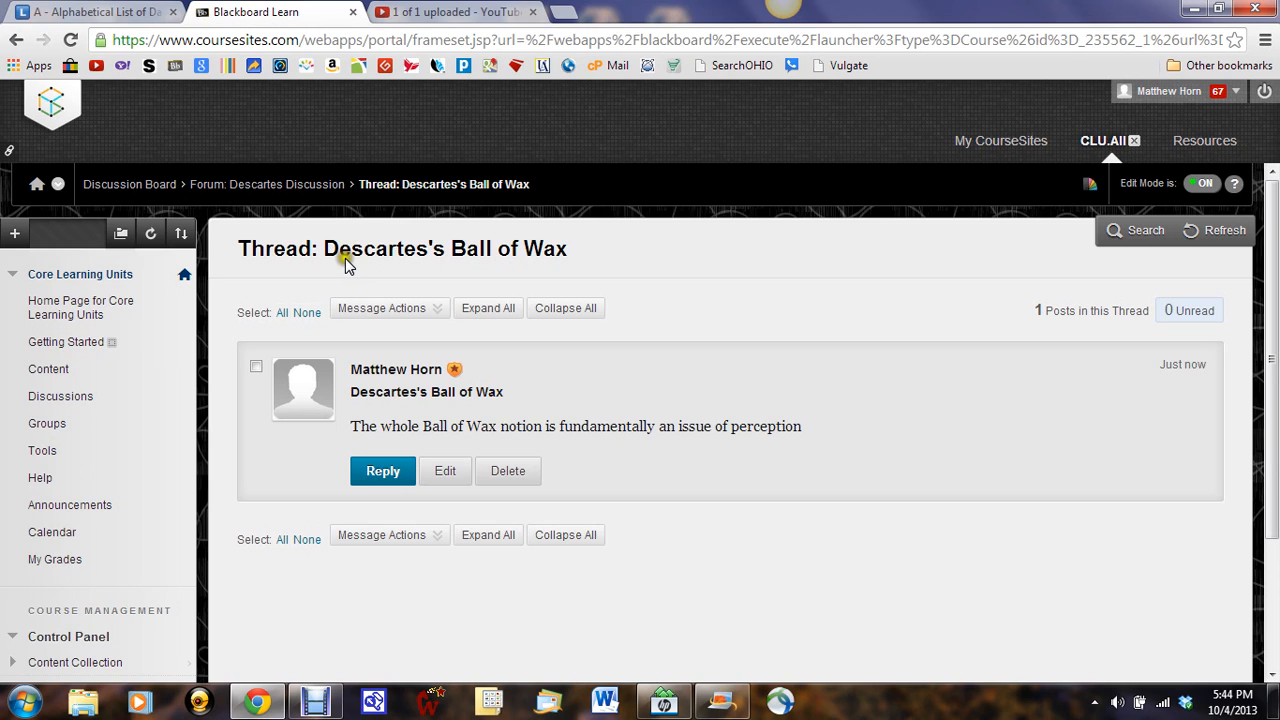
click(385, 308)
click(355, 432)
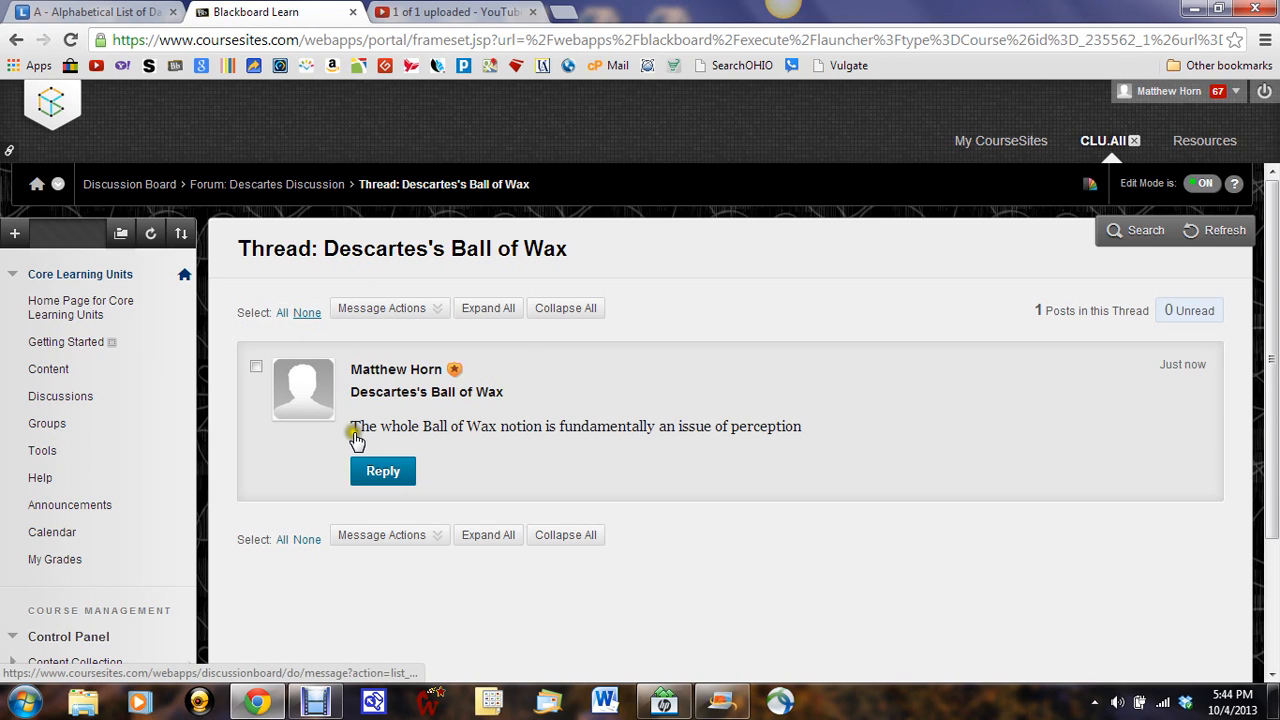
click(355, 440)
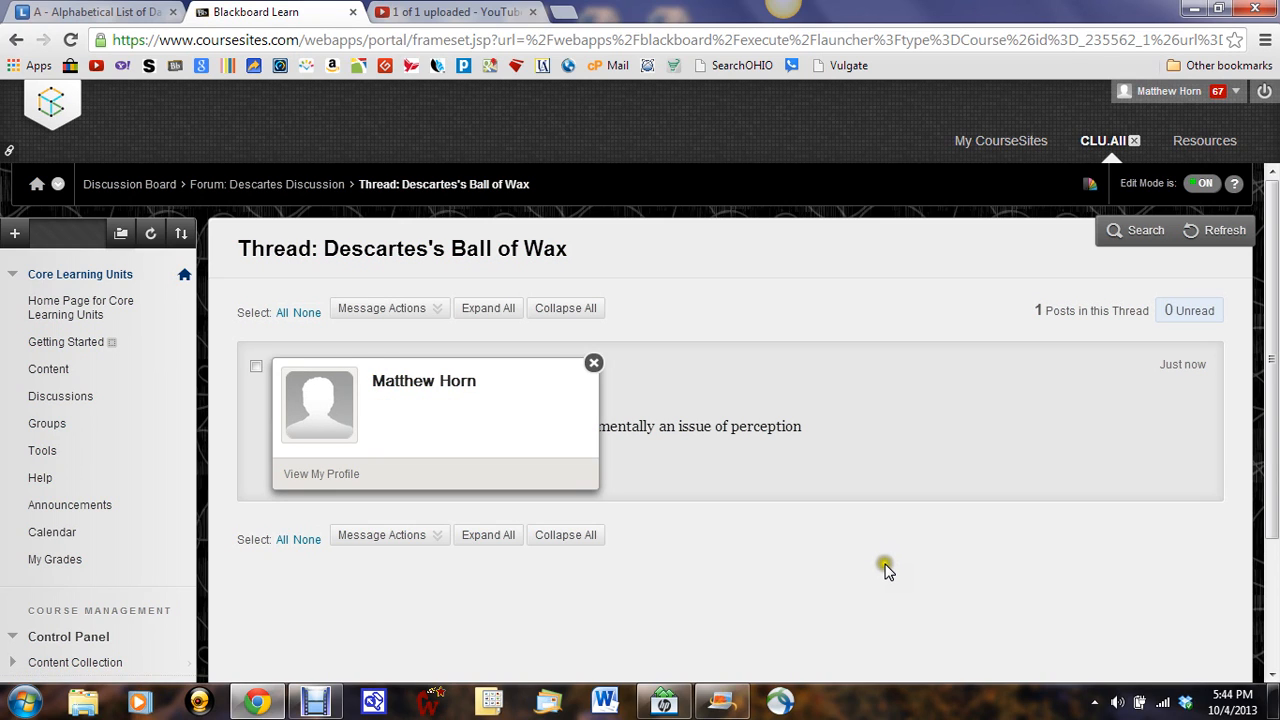
click(594, 362)
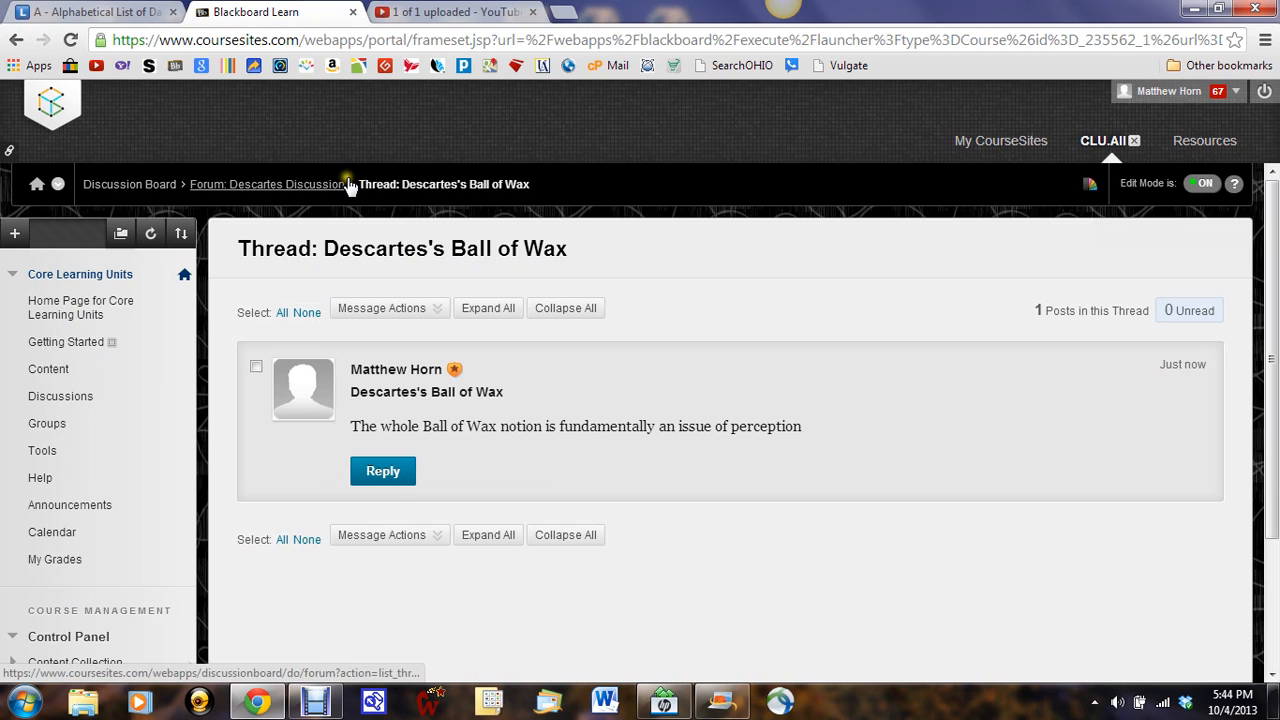
click(271, 186)
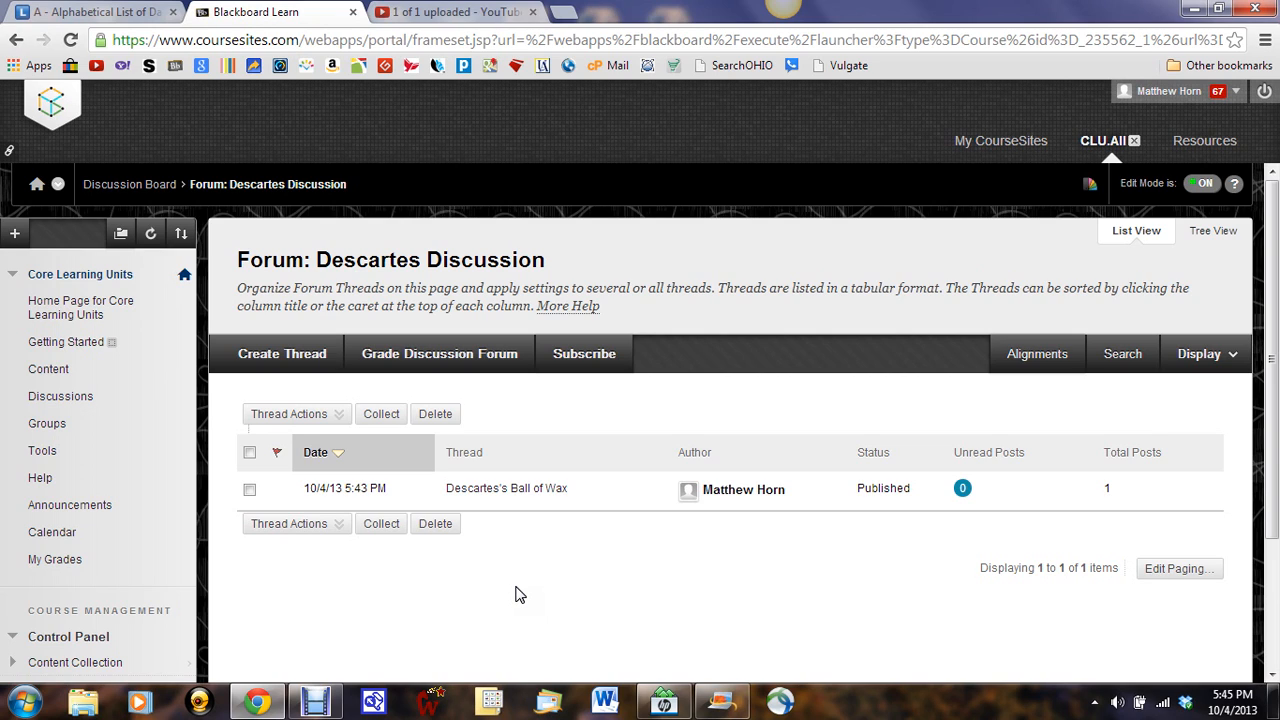
Step: Go back from the Descartes Discussion forum to the discussion board's list of forums
click(511, 490)
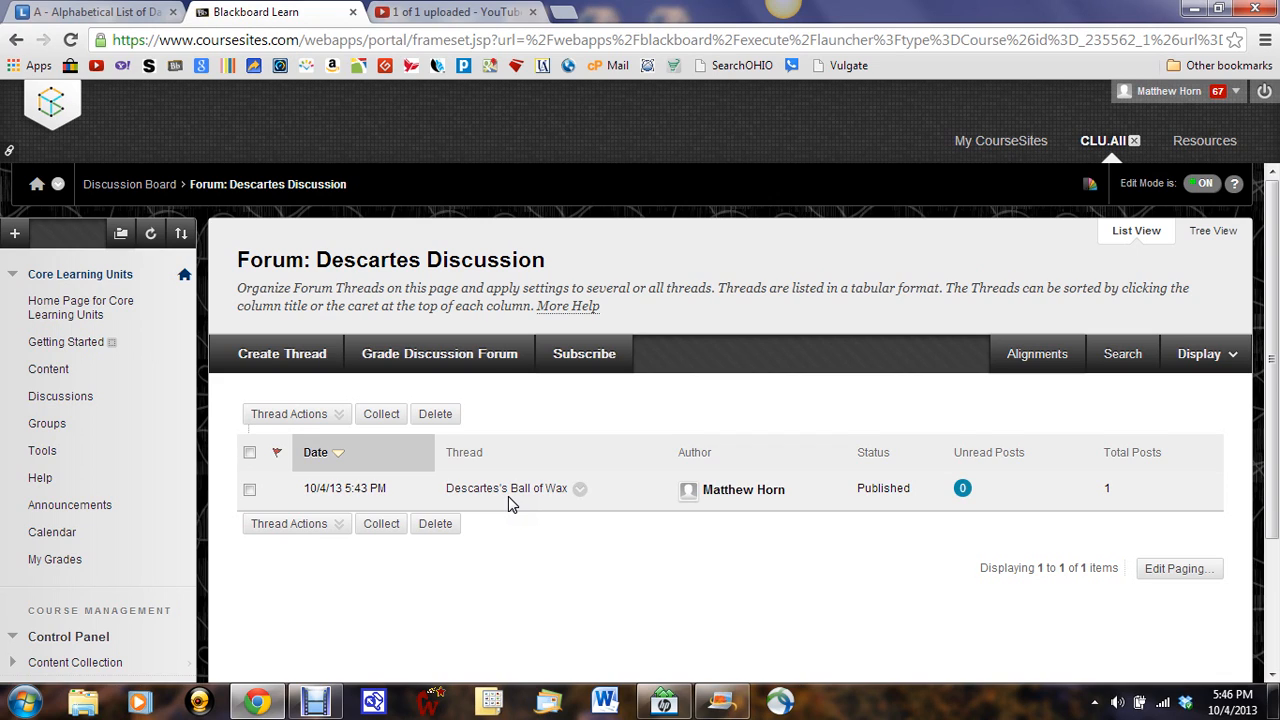
click(603, 562)
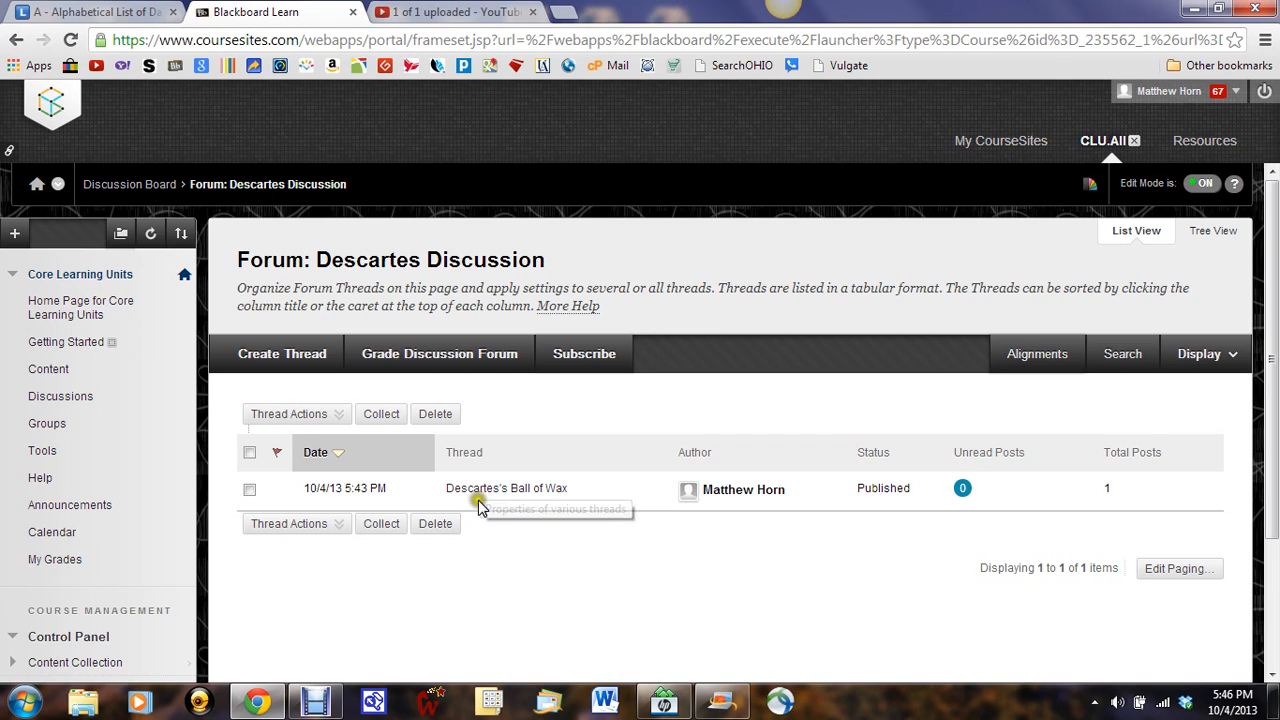
click(496, 532)
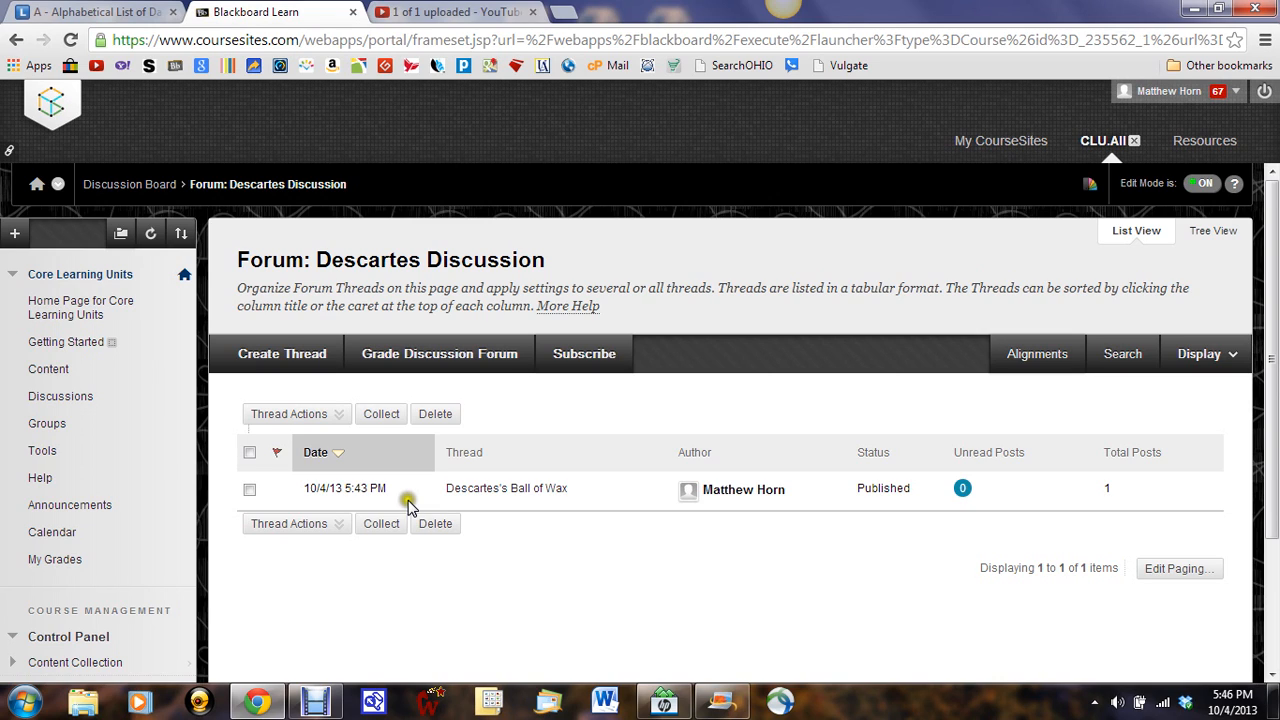
click(133, 184)
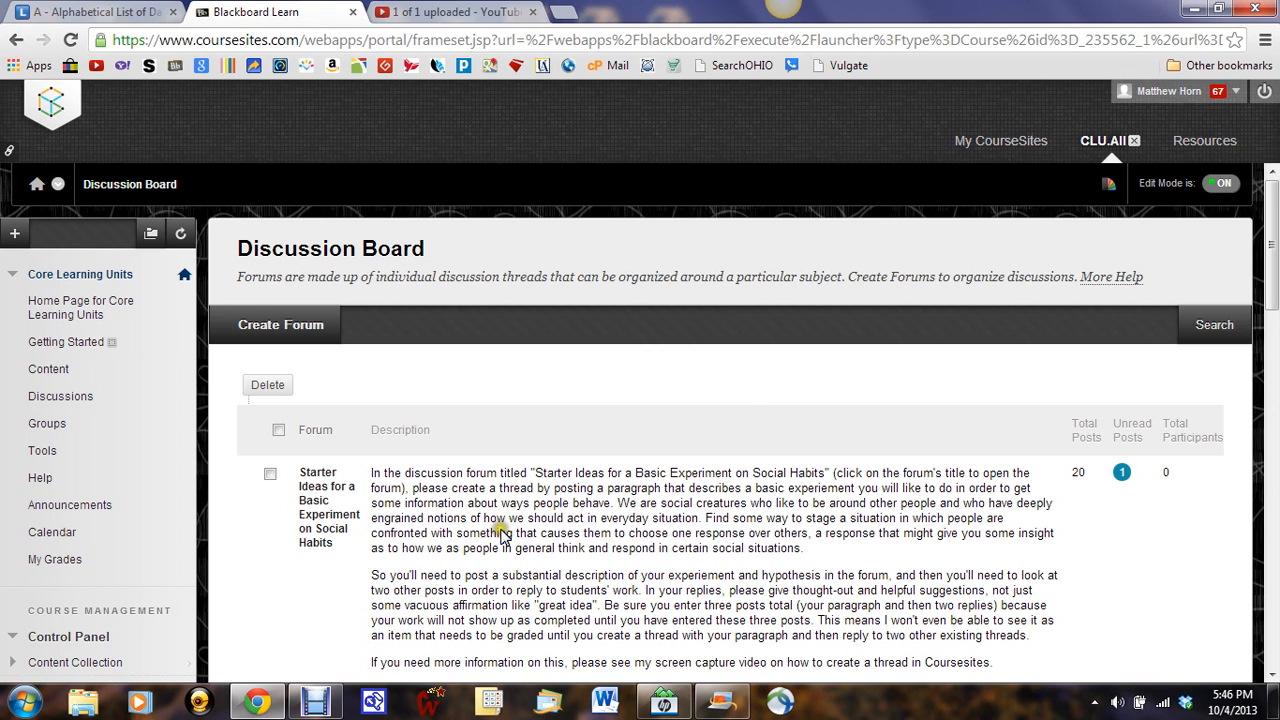
Step: Open the Definition of Addiction forum from the discussion board's forum list
scroll(503, 535, down, 10)
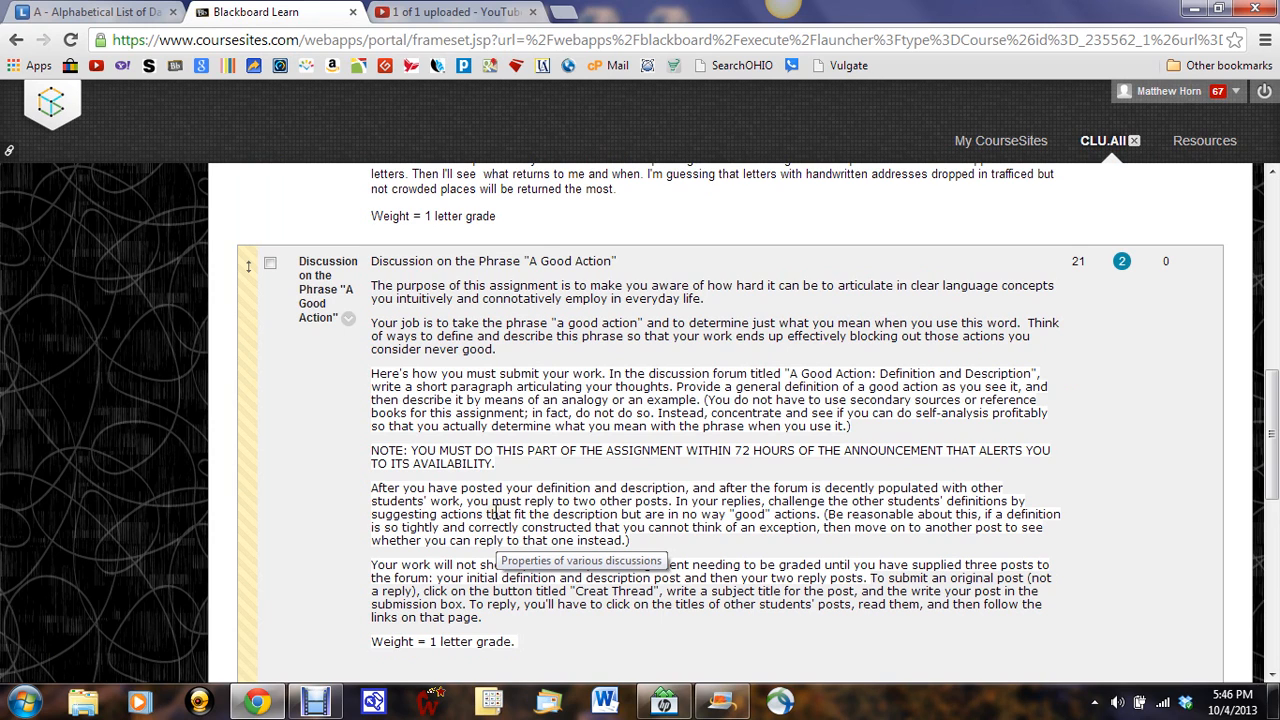
scroll(492, 513, down, 4)
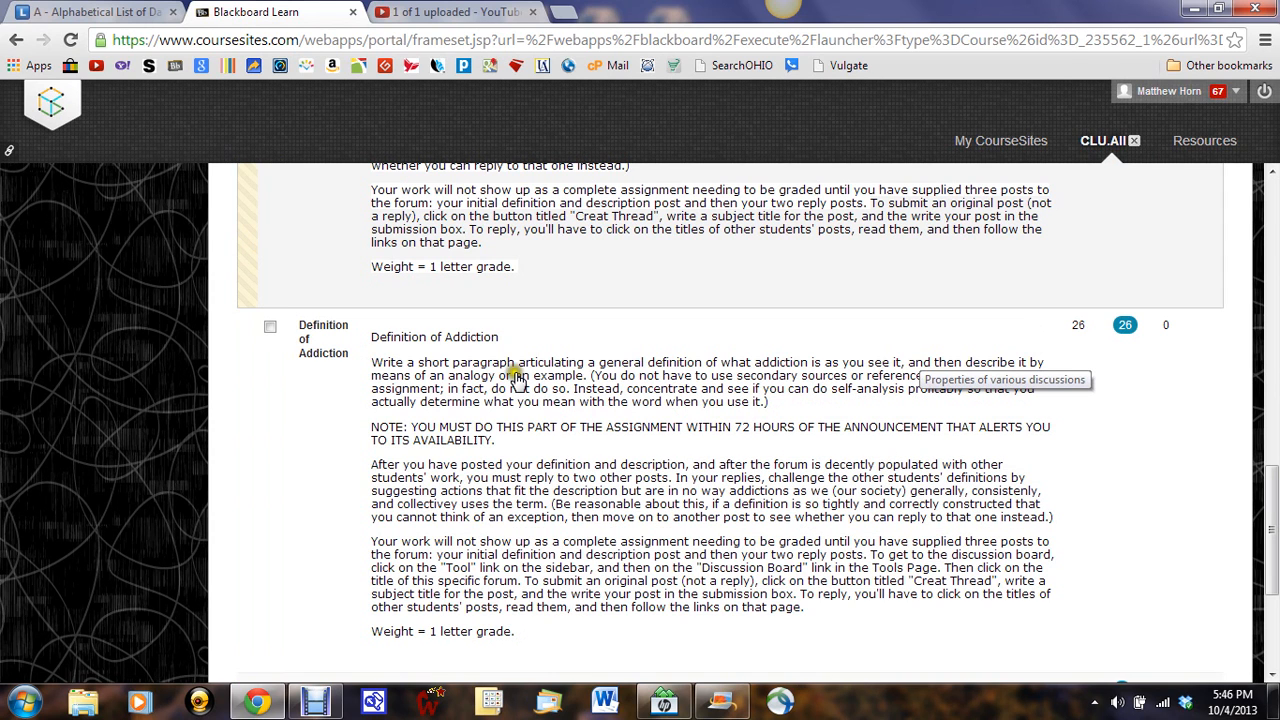
click(308, 331)
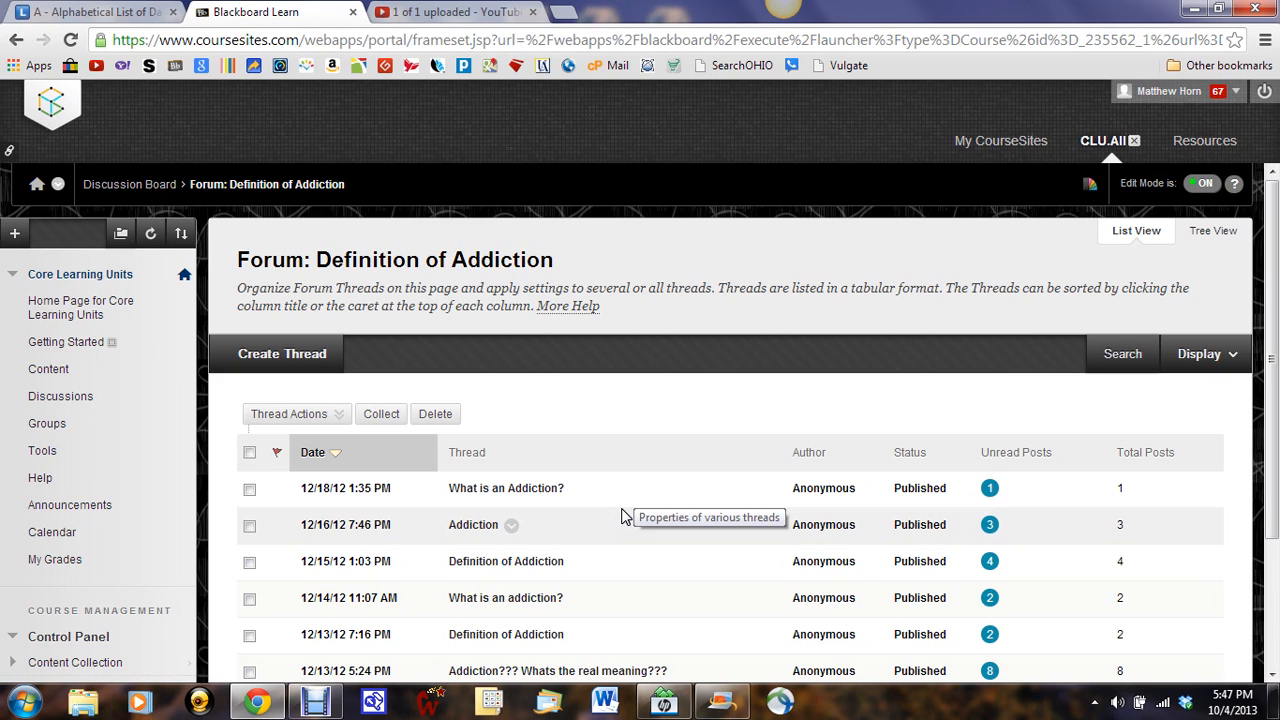
Step: Open the "What is an addiction?" thread dated 12/14/12 in the Definition of Addiction forum
scroll(621, 515, down, 2)
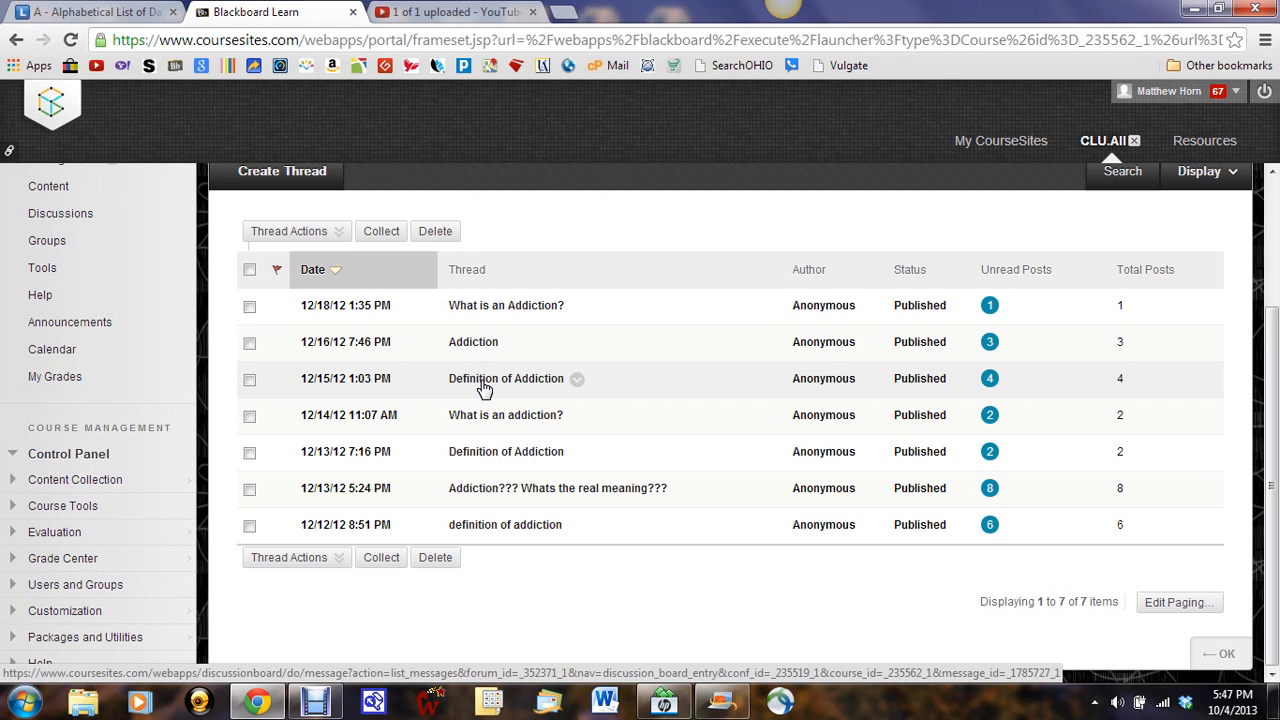
click(486, 416)
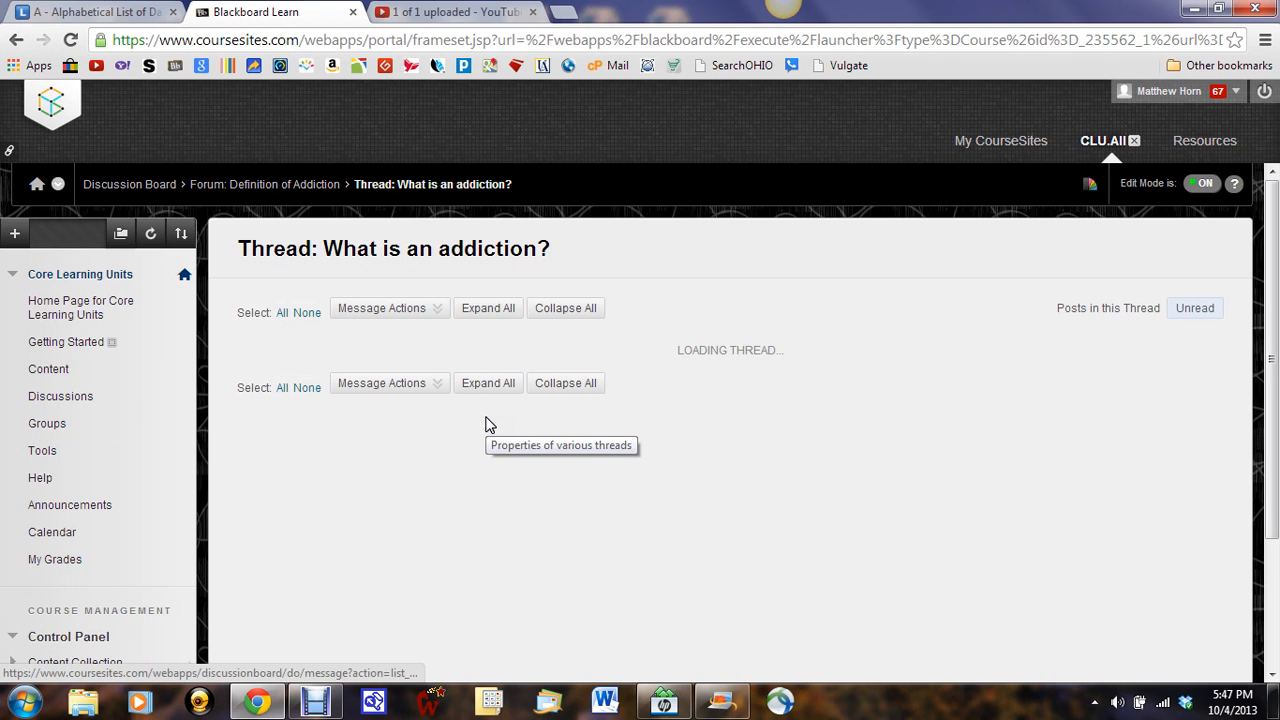
click(507, 440)
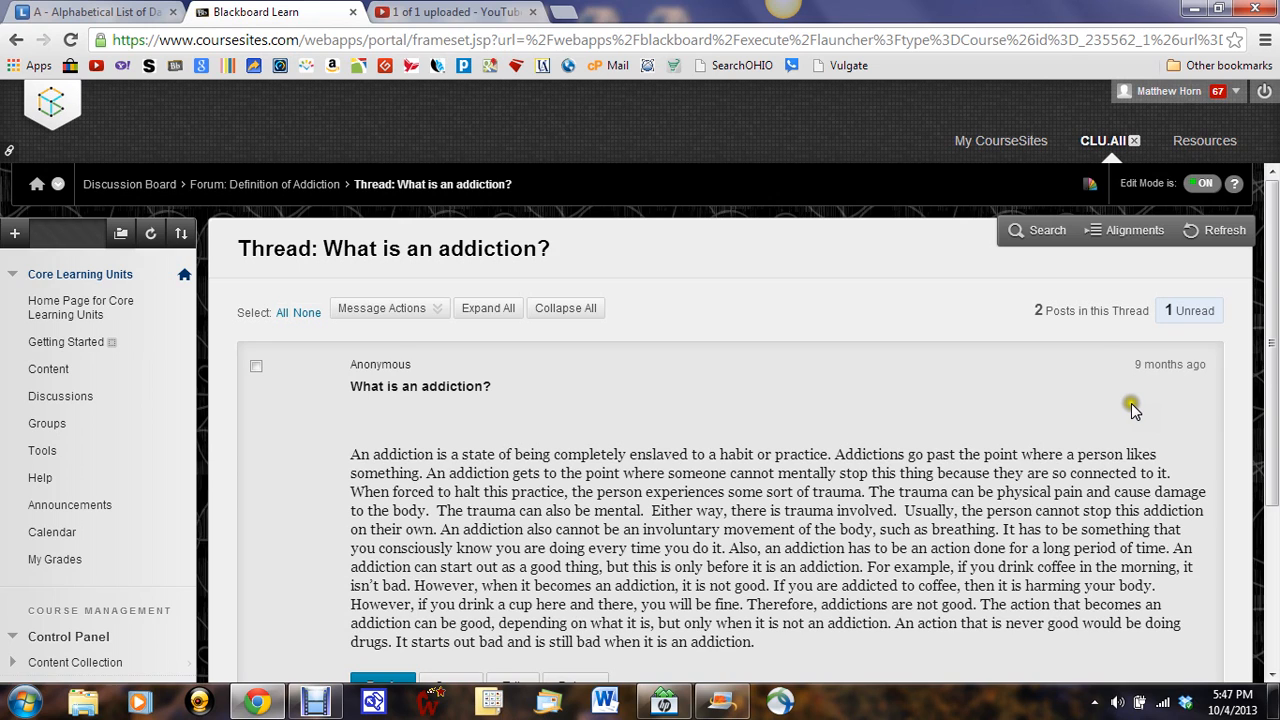
Step: Examine the original post, the reply beneath it, and the reply options in the "What is an addiction?" thread
scroll(1131, 403, down, 4)
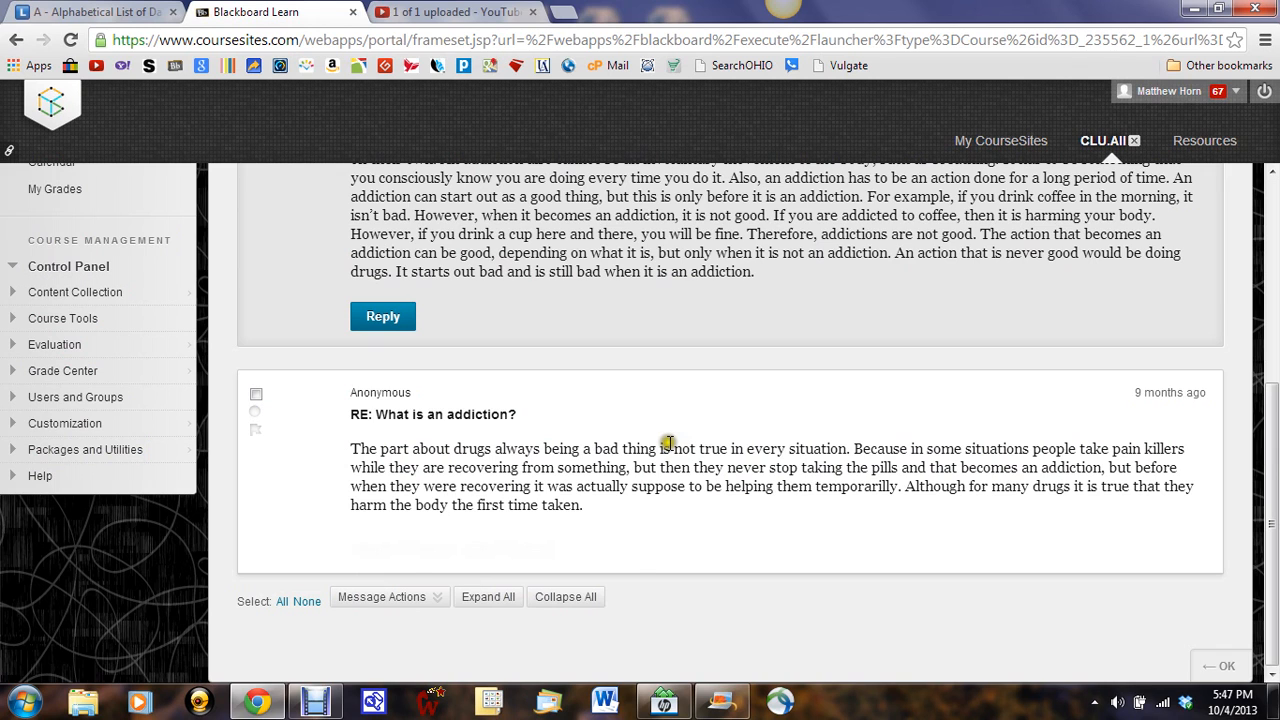
scroll(483, 391, up, 4)
scroll(481, 468, down, 2)
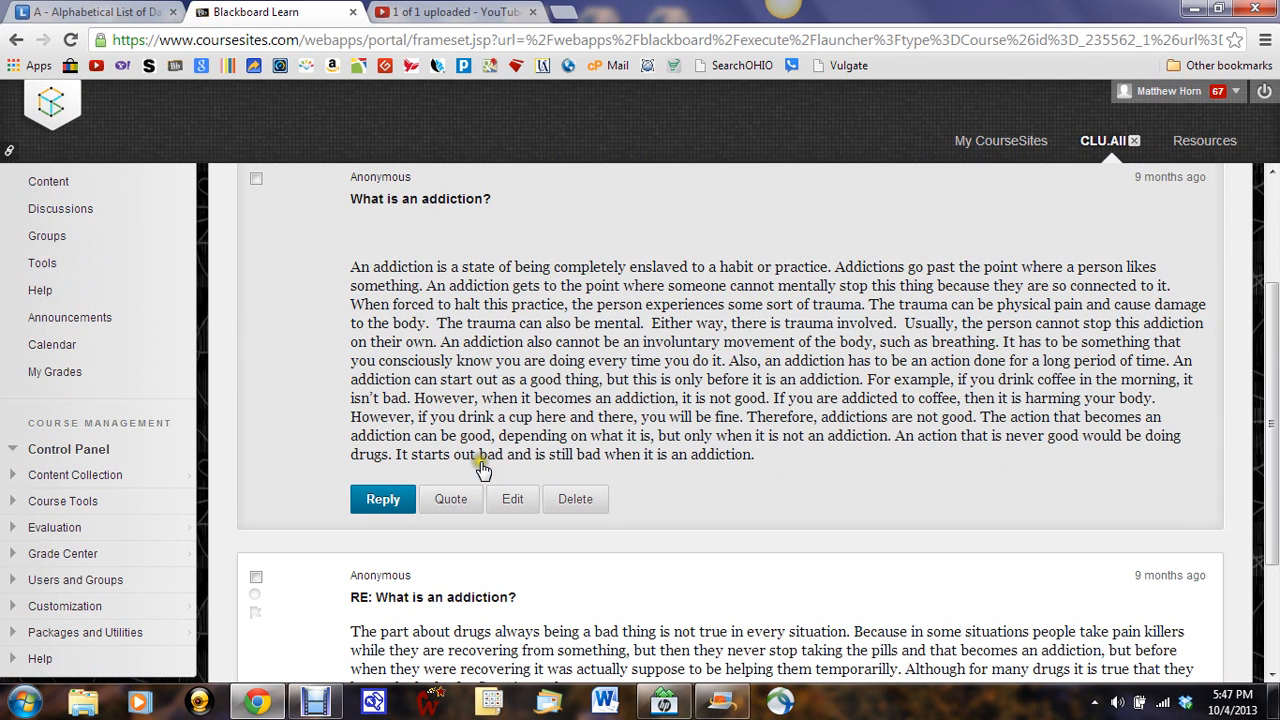
scroll(481, 468, down, 1)
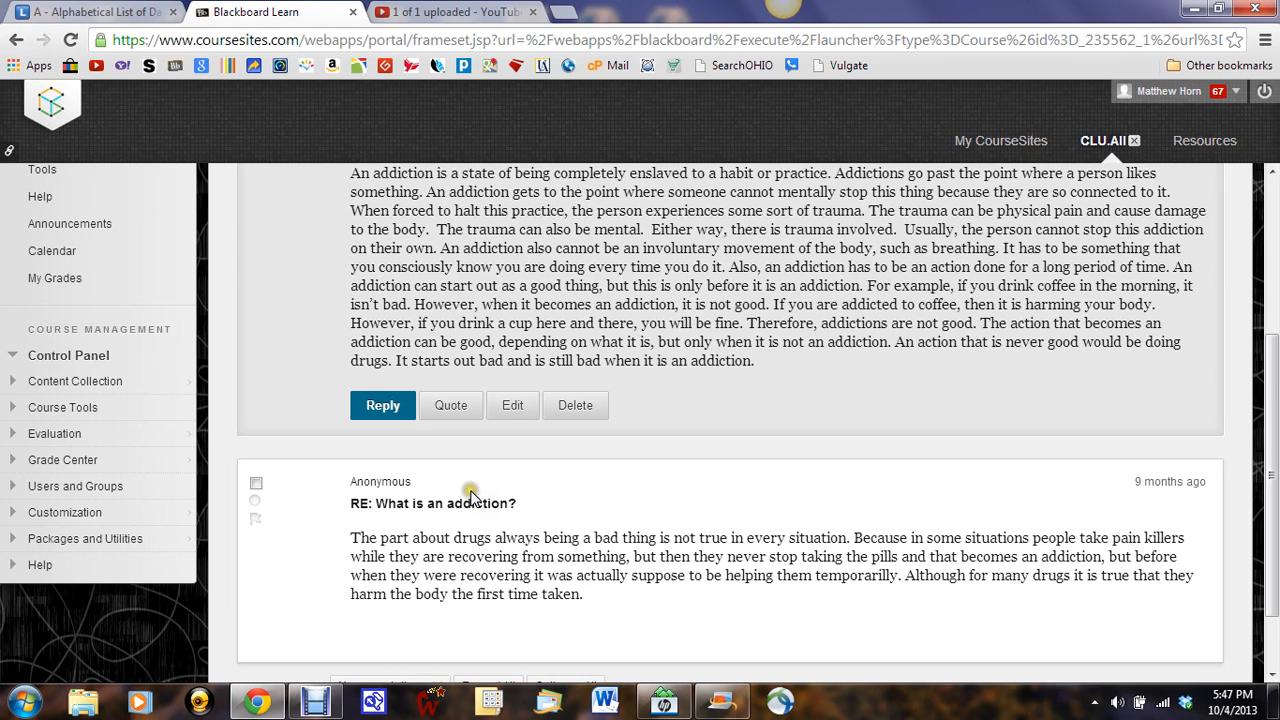
scroll(500, 485, down, 1)
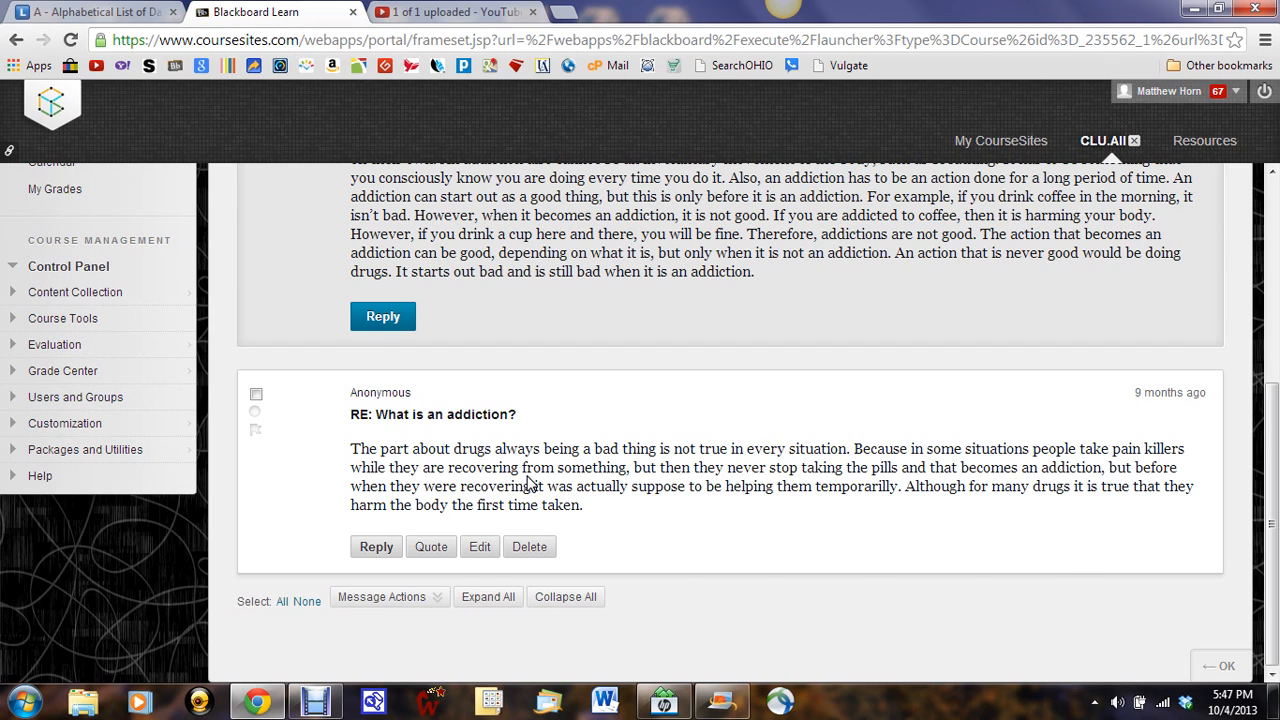
scroll(530, 484, up, 3)
click(788, 510)
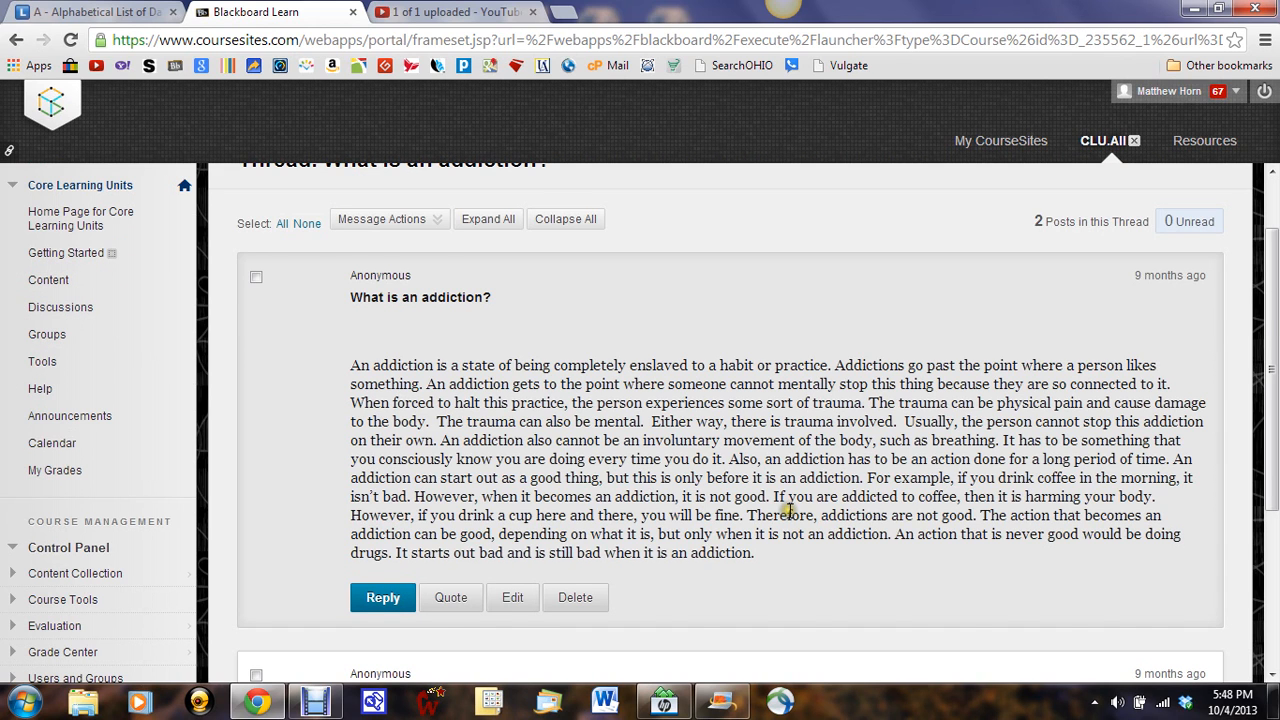
scroll(889, 510, up, 1)
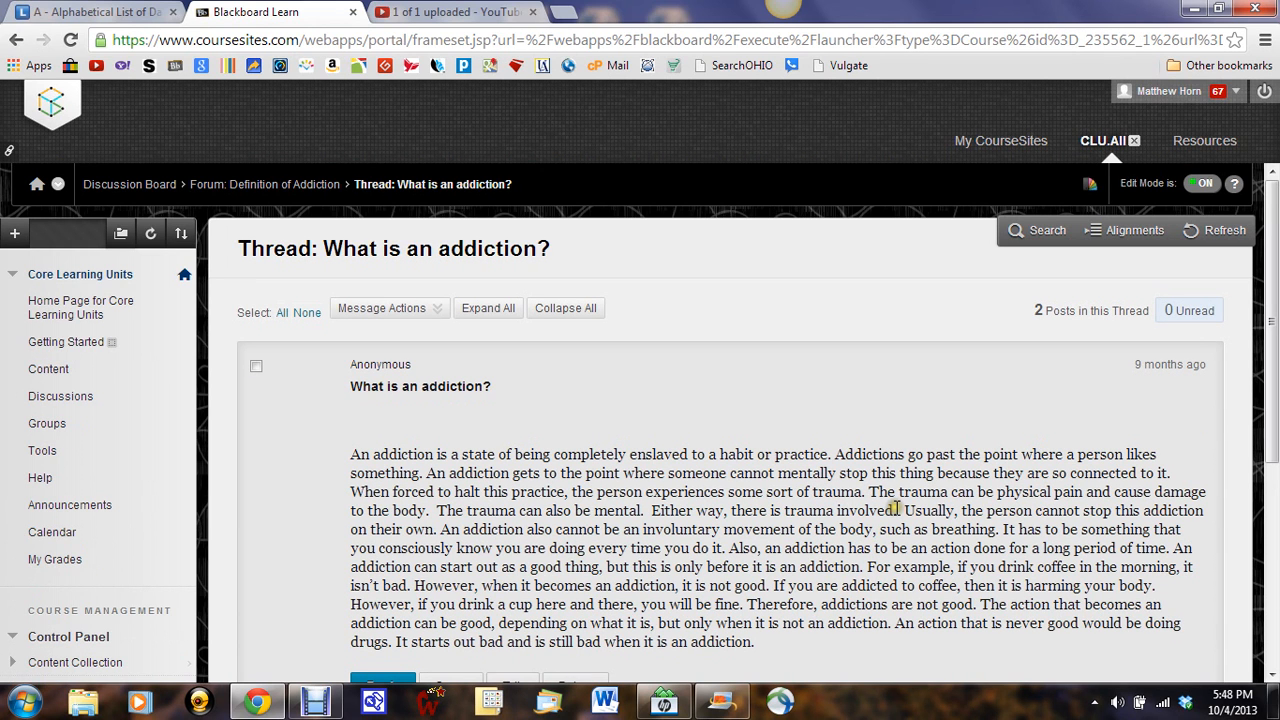
Step: Return to the Discussion Board and look through the listed forums and their assignment descriptions
click(137, 186)
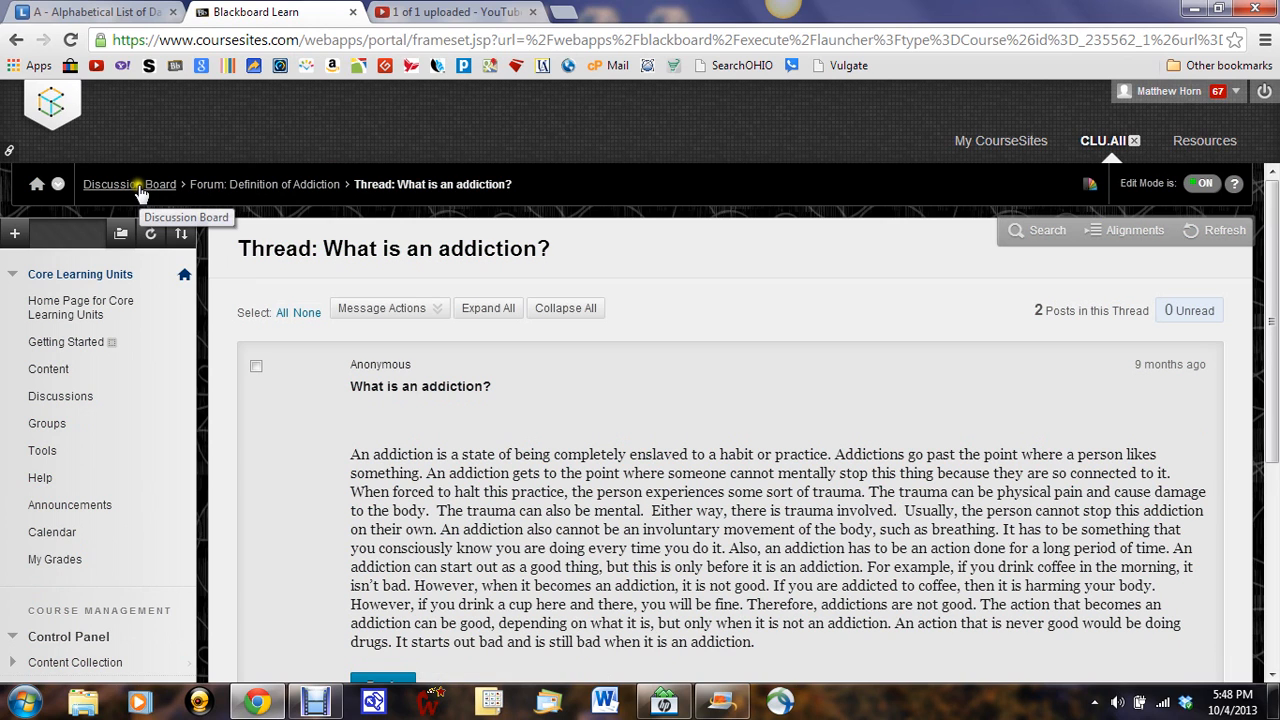
click(137, 186)
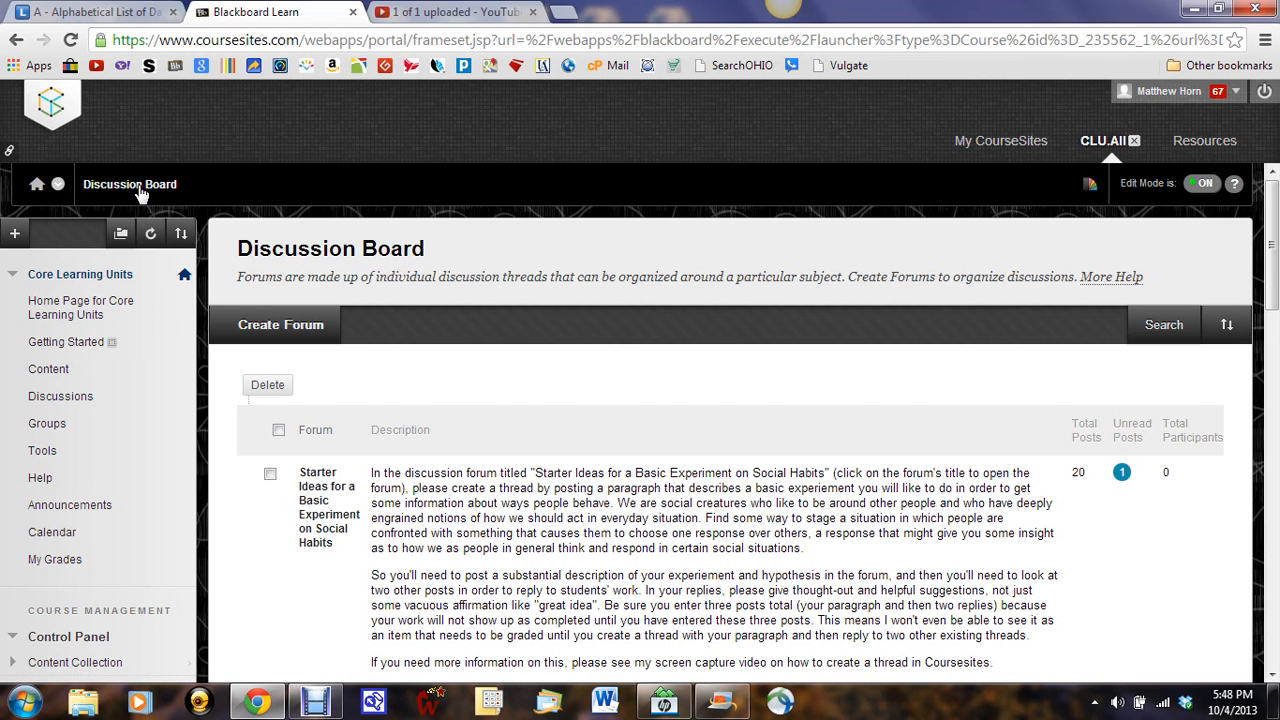
scroll(1276, 346, down, 1)
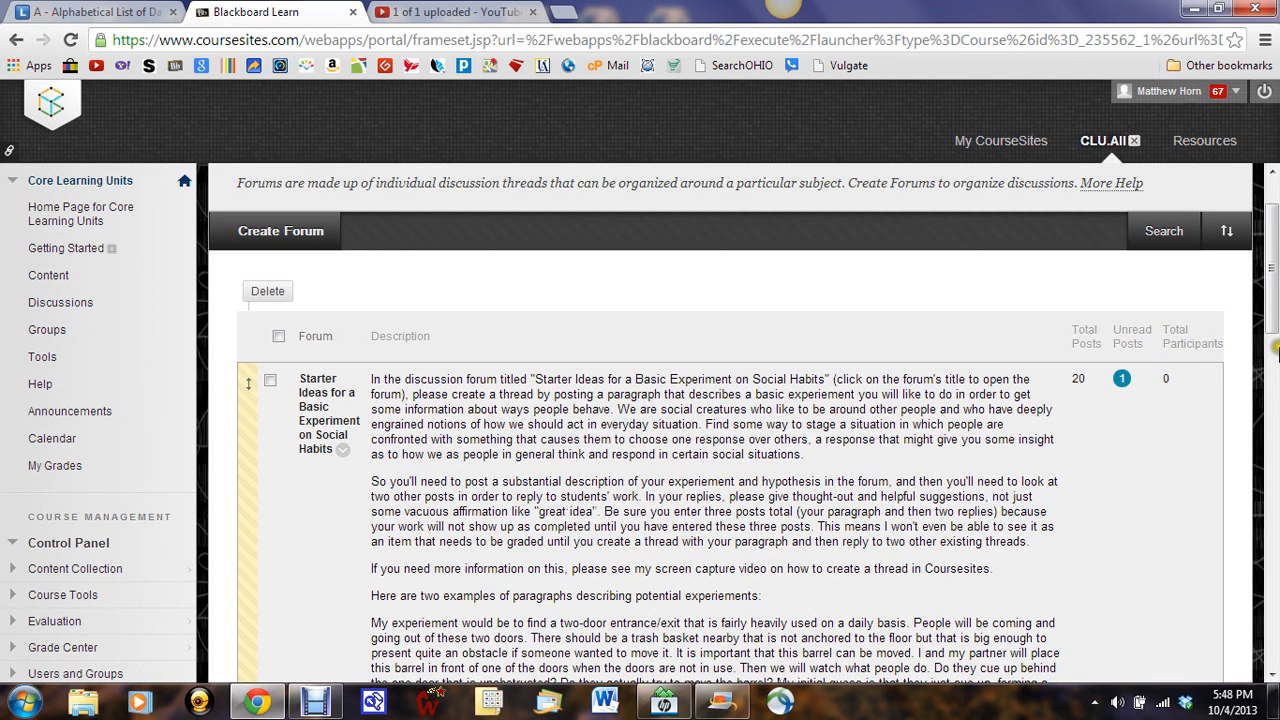
scroll(1276, 346, down, 1)
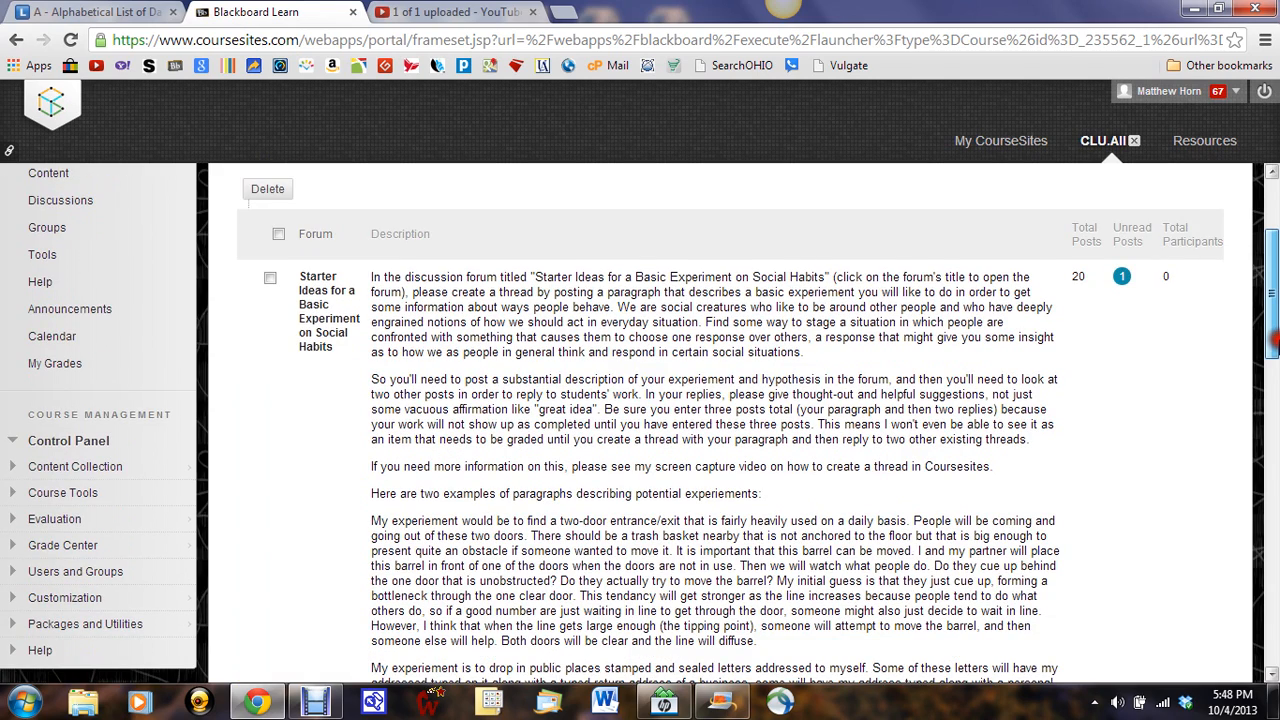
drag(1274, 345, 1274, 425)
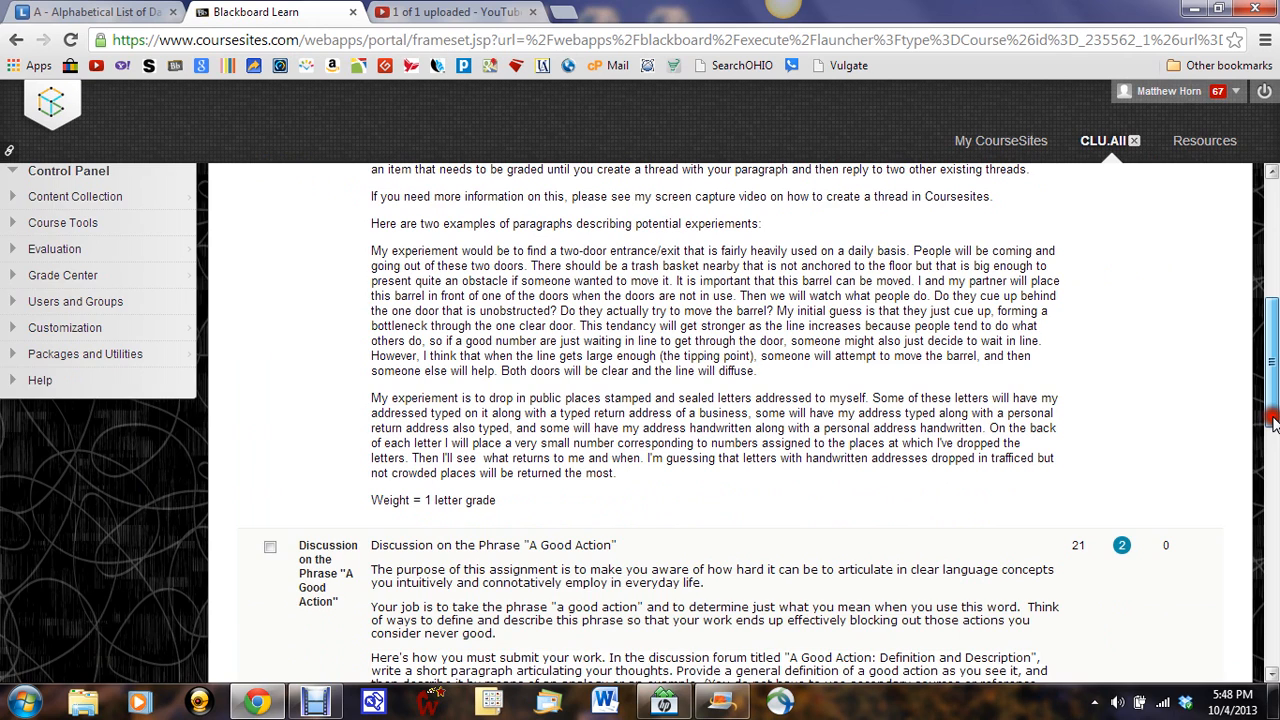
drag(1272, 422, 1272, 494)
scroll(880, 444, up, 2)
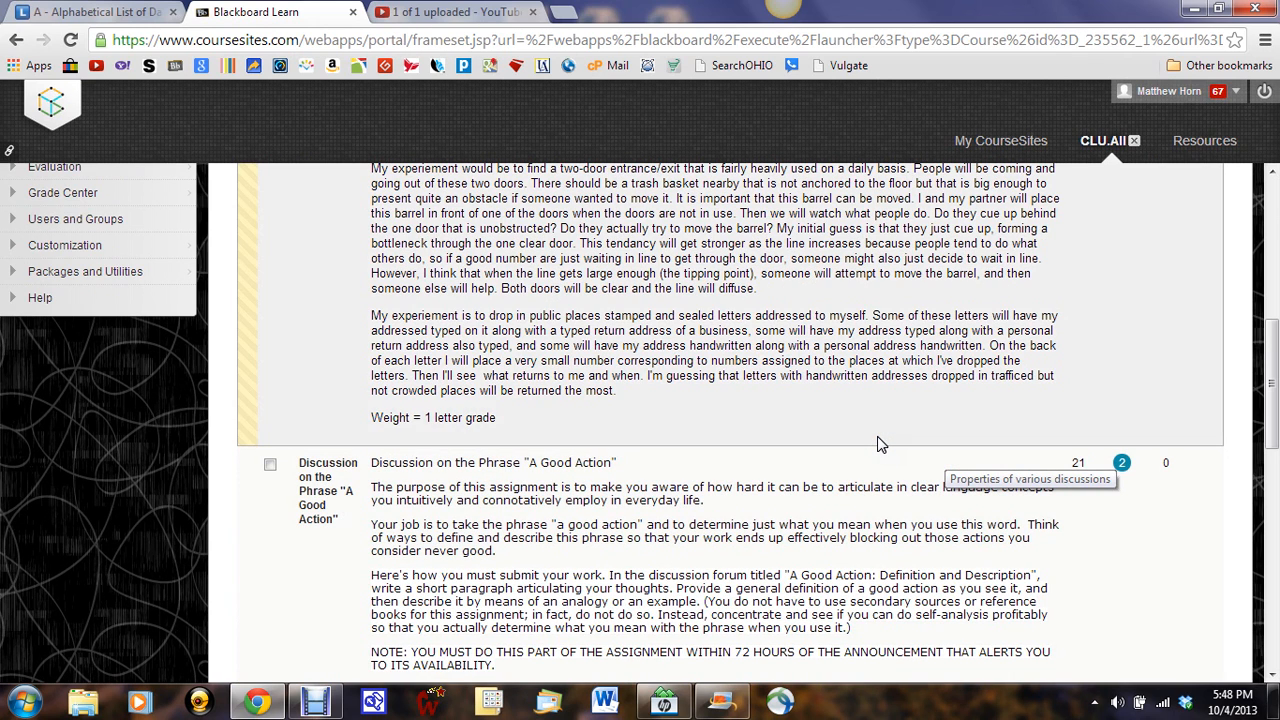
scroll(880, 444, down, 4)
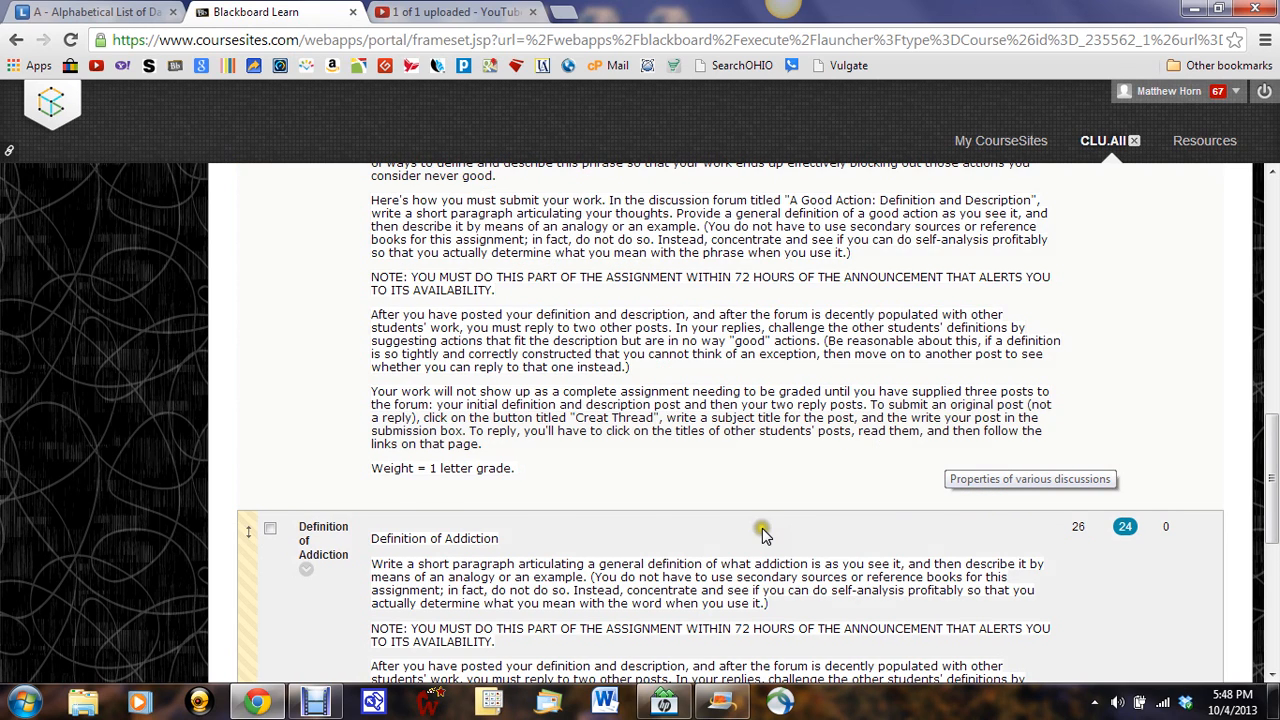
scroll(762, 530, down, 1)
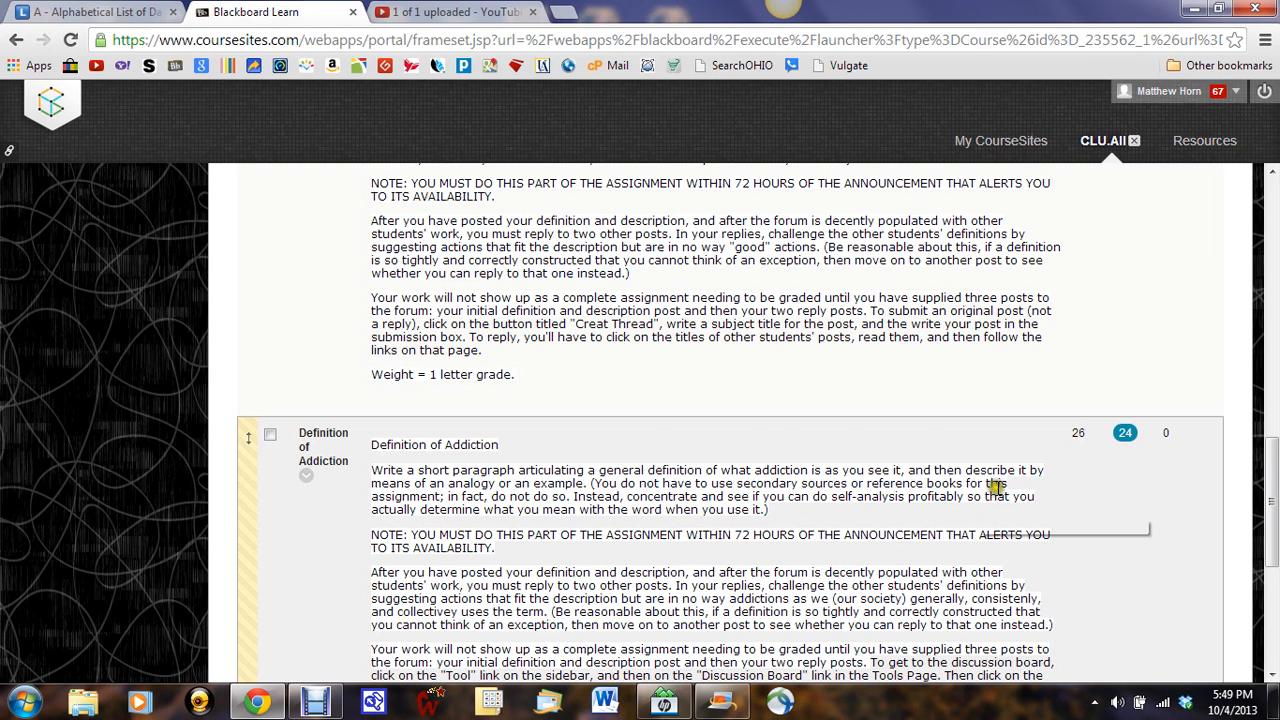
scroll(943, 508, up, 1)
drag(1272, 440, 1273, 230)
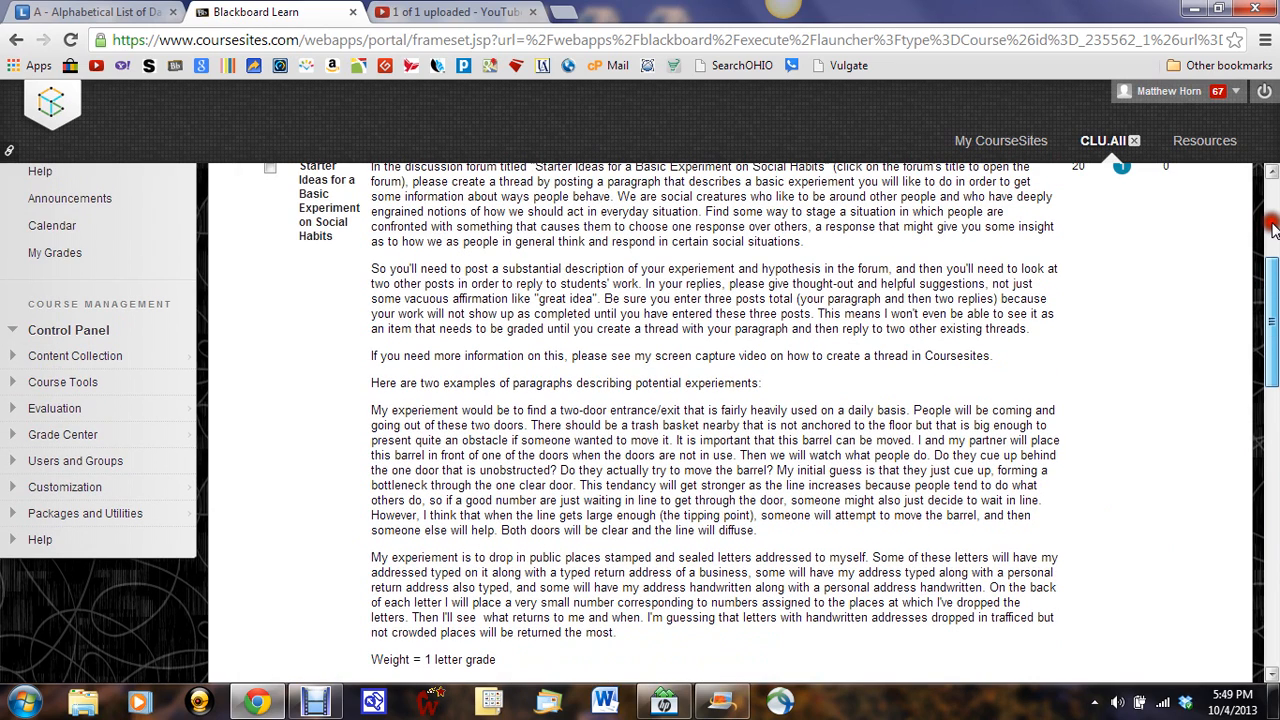
scroll(523, 402, up, 3)
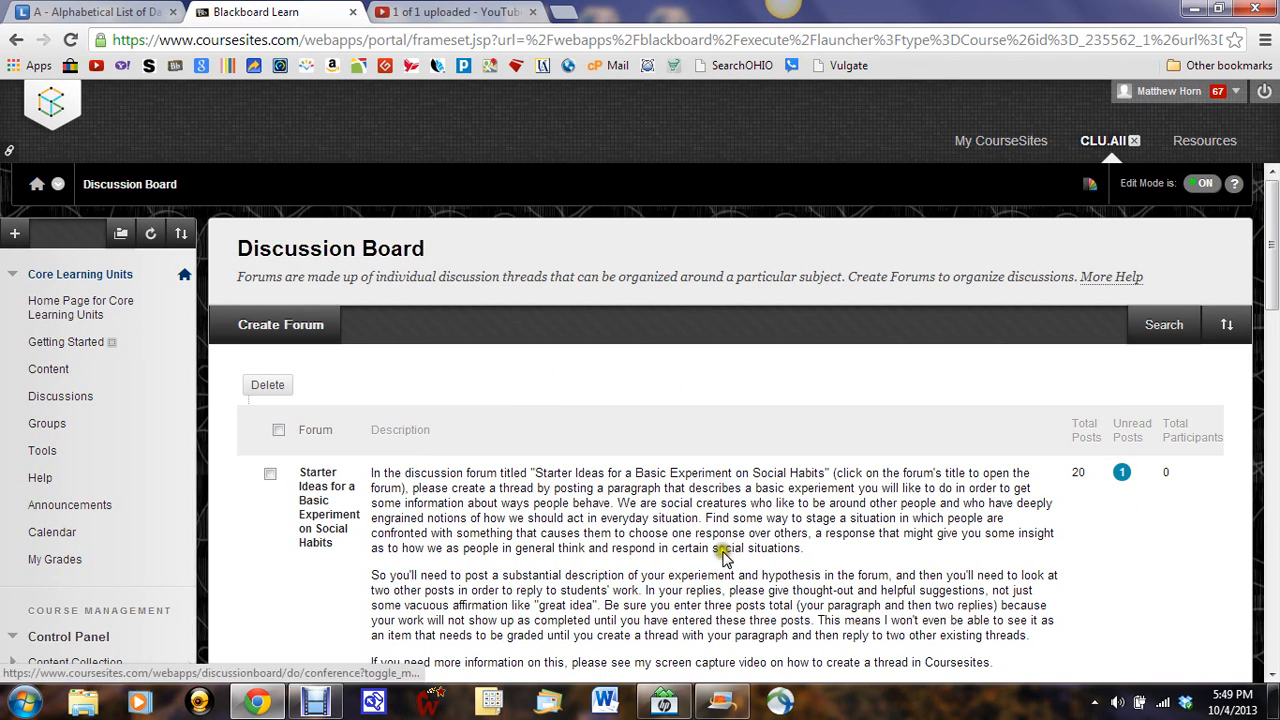
Step: Open the course's Content page and locate the Introduction to Philosophical Analysis folder
click(48, 370)
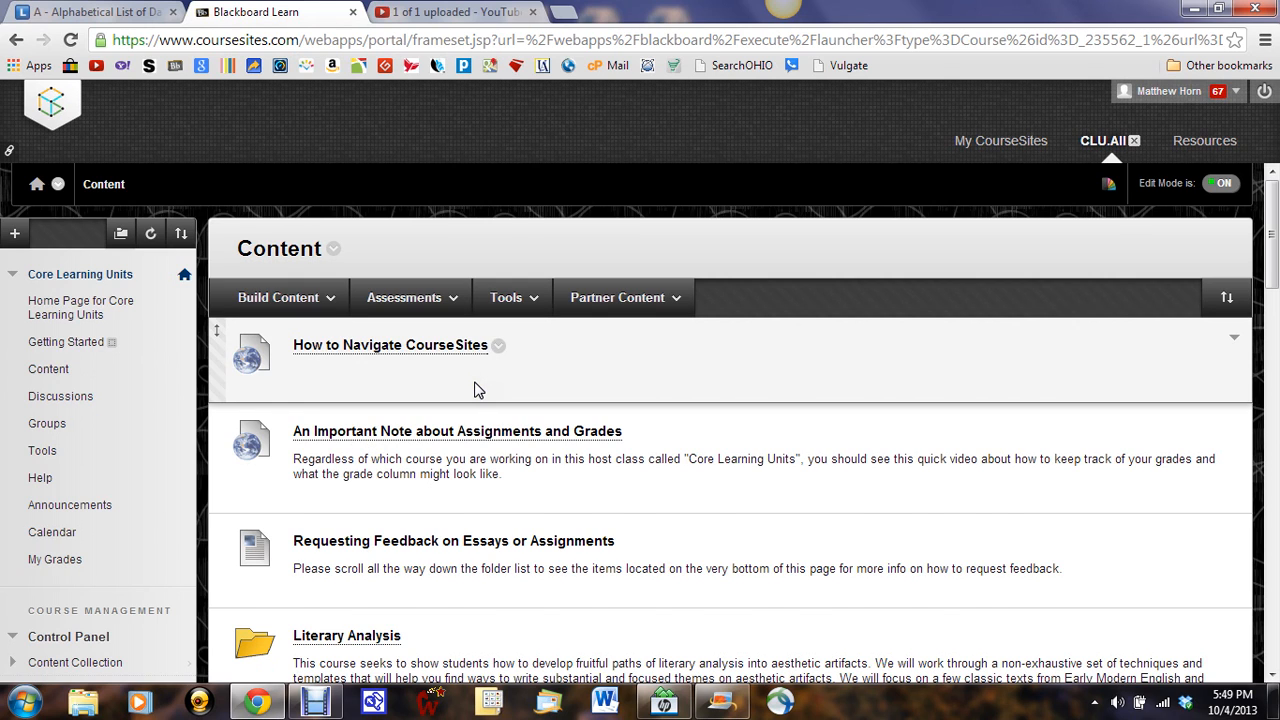
scroll(475, 390, down, 2)
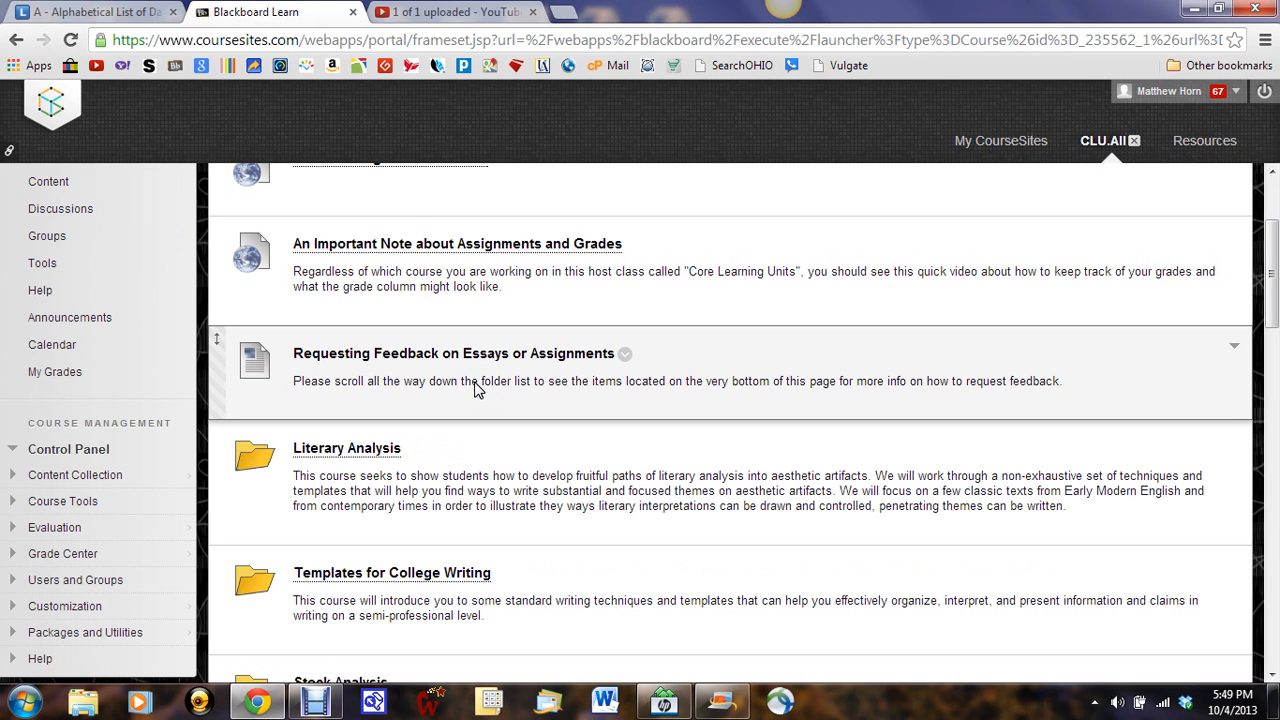
scroll(475, 390, down, 12)
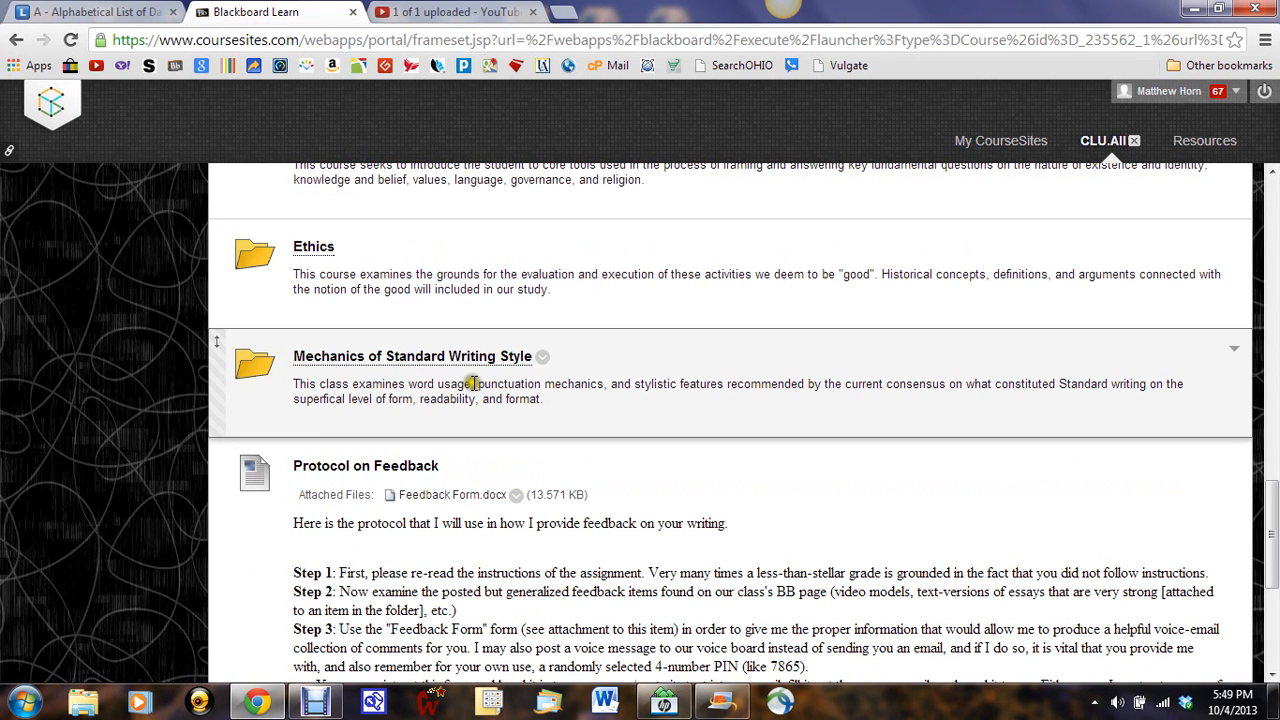
scroll(473, 383, up, 2)
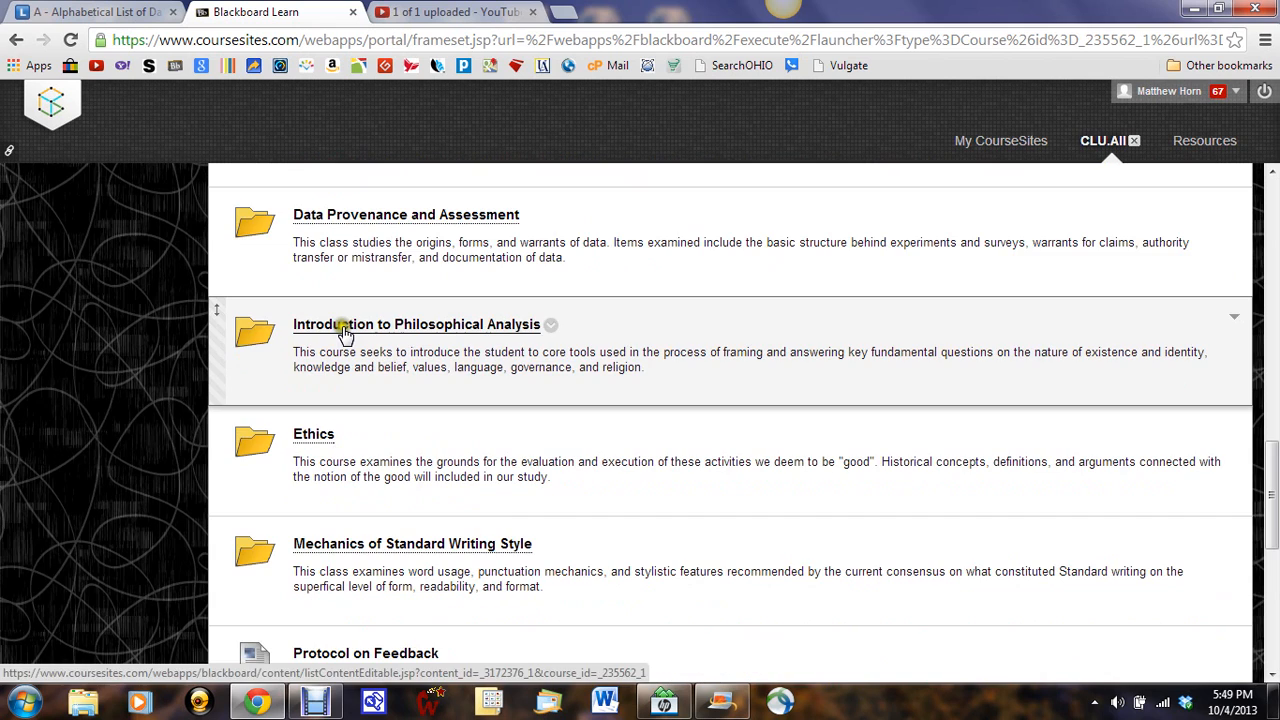